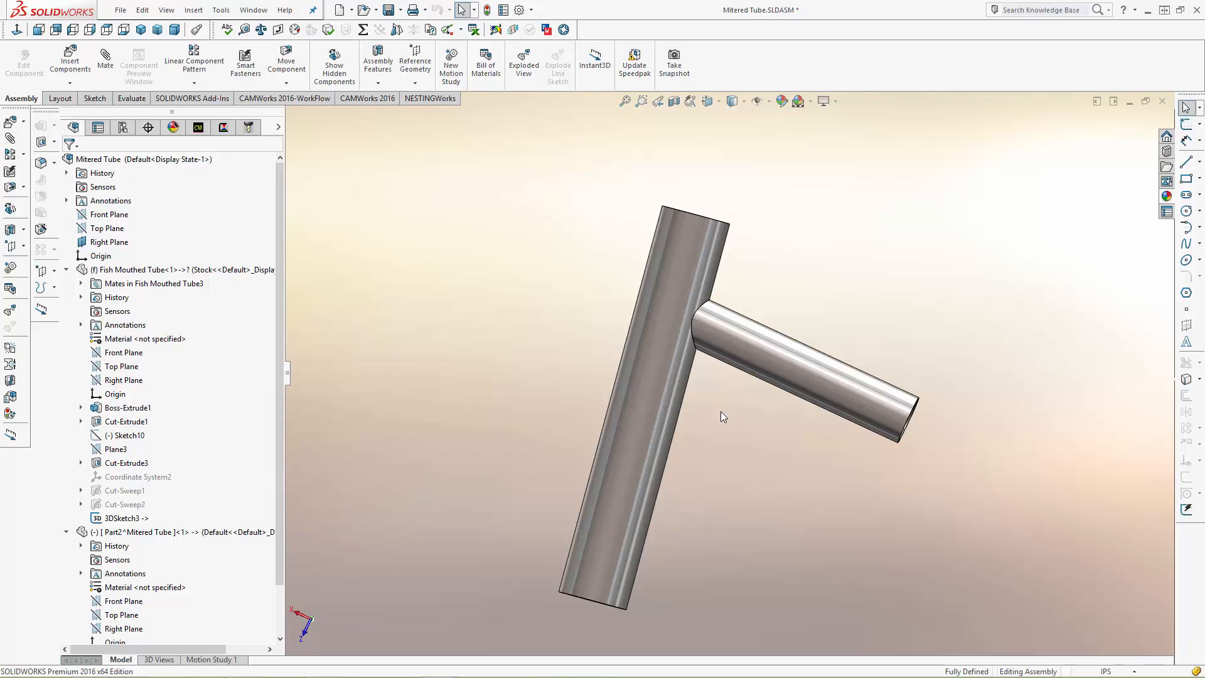
- Suppress the larger tube component so the notched end of the fish-mouthed tube is exposed, and save the assembly
scroll(721, 412, "down", 6)
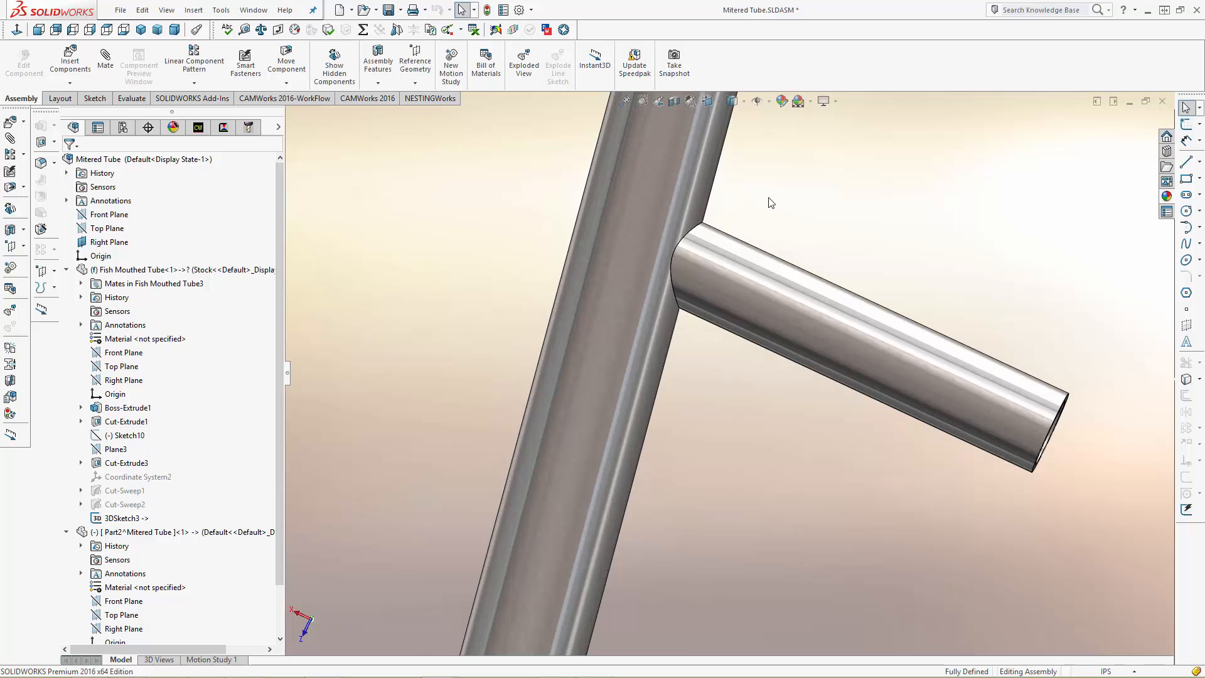
scroll(716, 254, "down", 2)
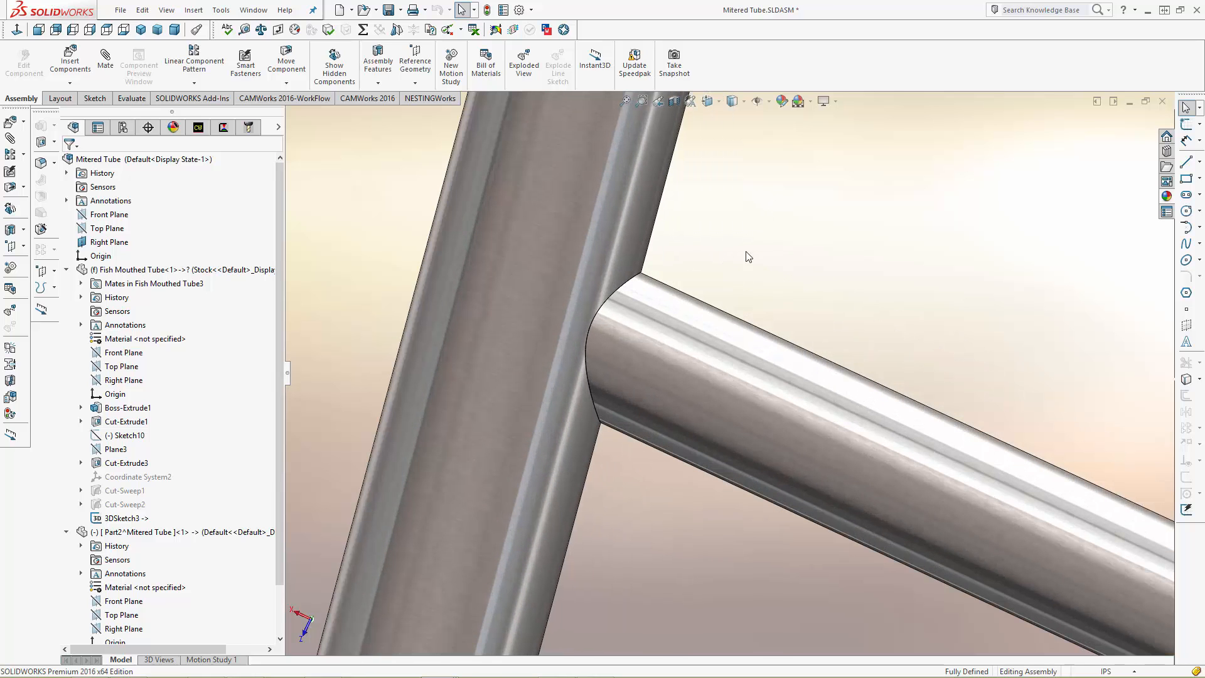
middle_click_drag(810, 266, 782, 276)
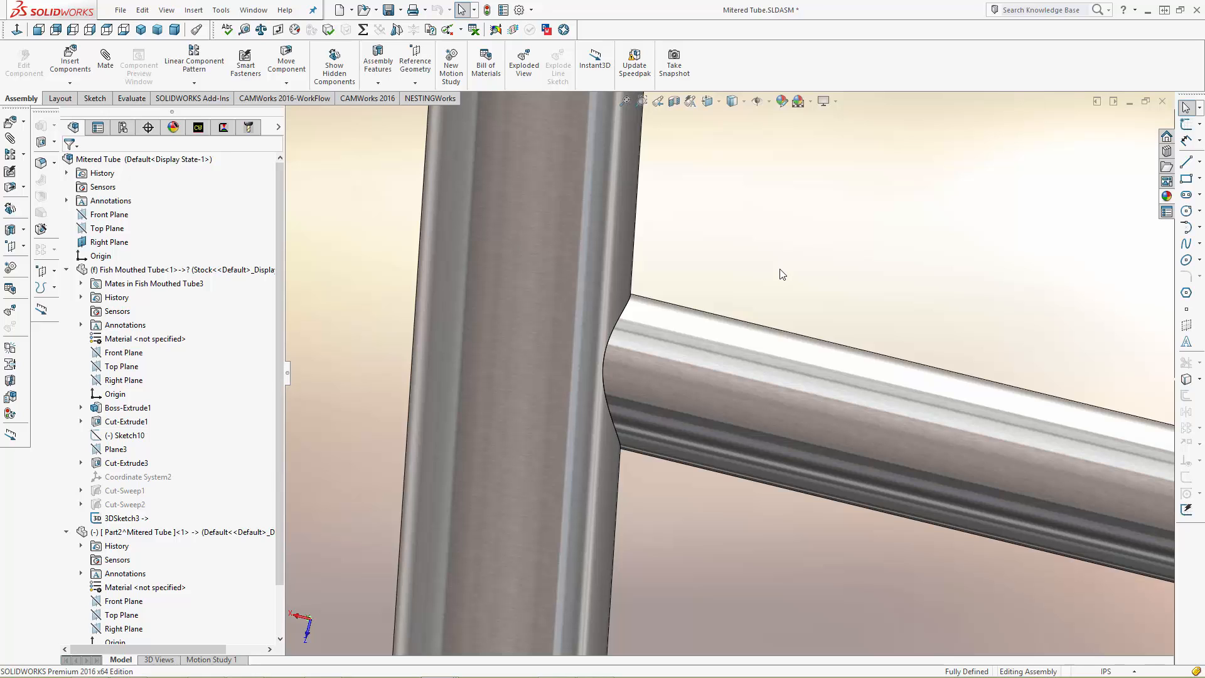
right_click(617, 258)
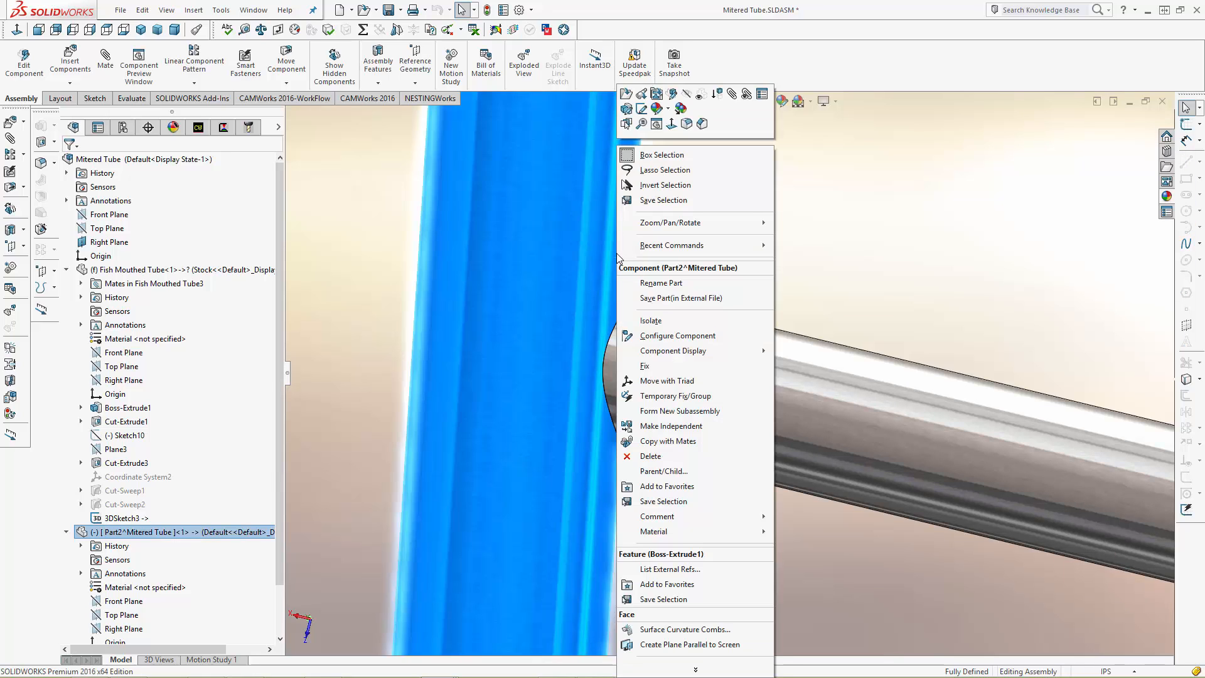
left_click(718, 99)
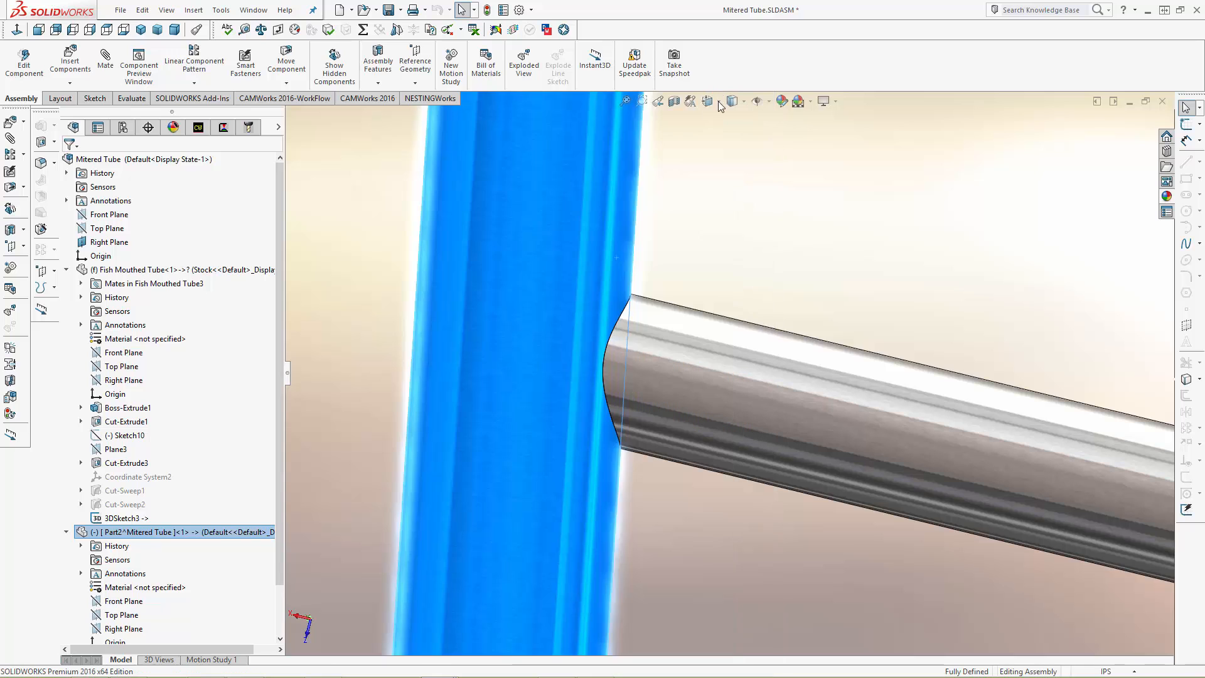
middle_click_drag(726, 280, 817, 337)
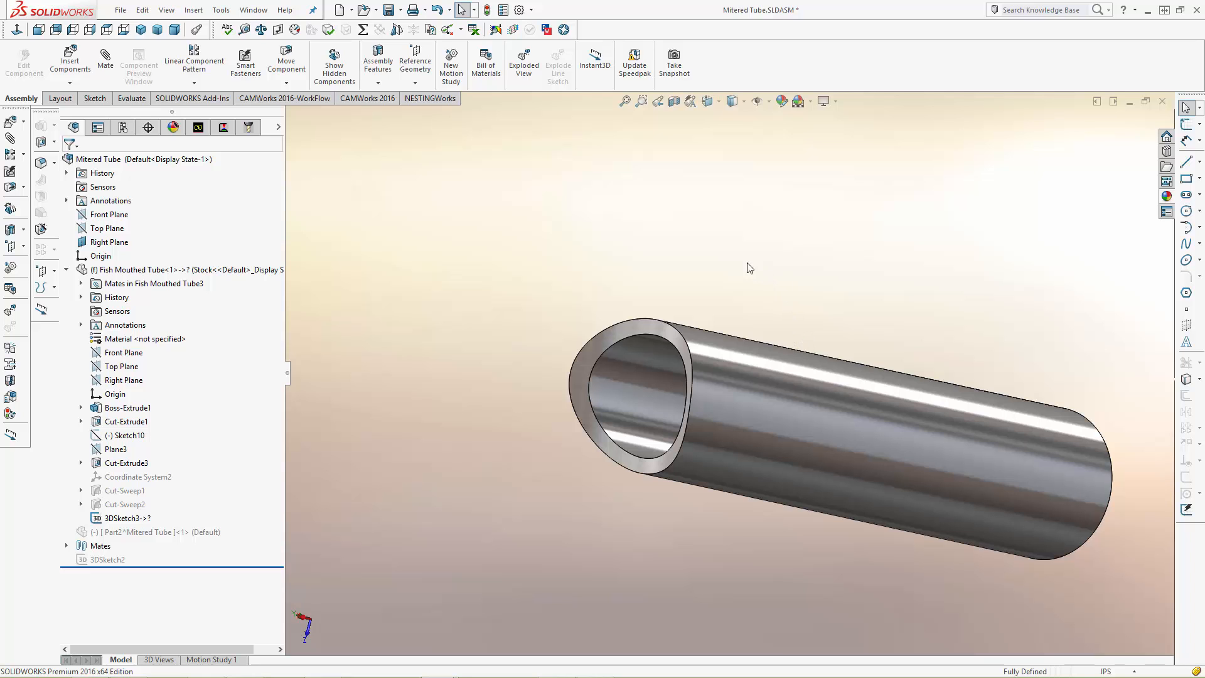
middle_click_drag(805, 290, 822, 320)
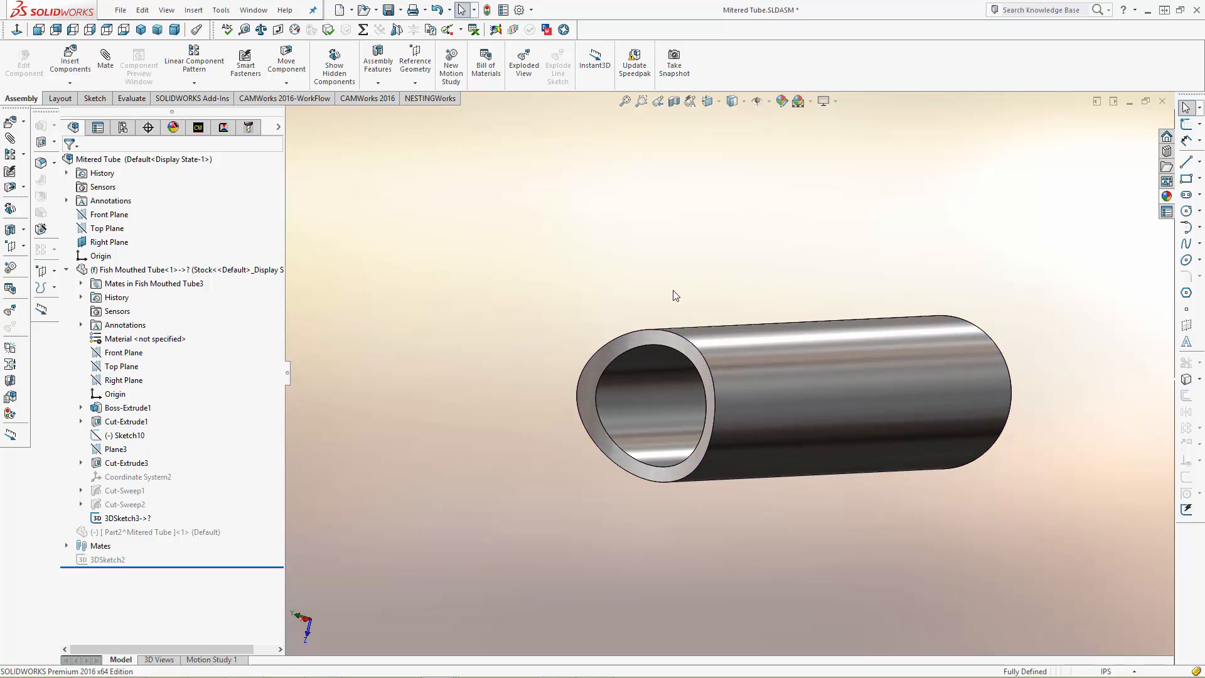
key("ctrl+s")
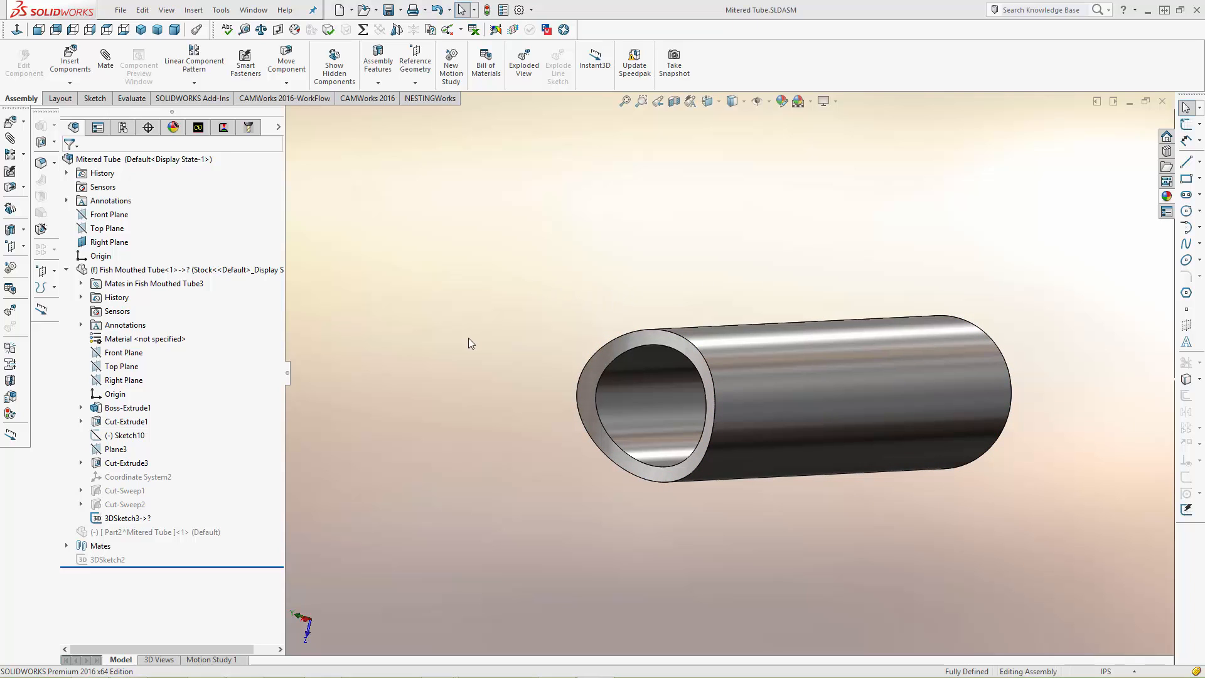
- Simulate the Multiaxis Mill1 toolpath of Setup1 in CAMWorks, running it to the end
left_click(223, 127)
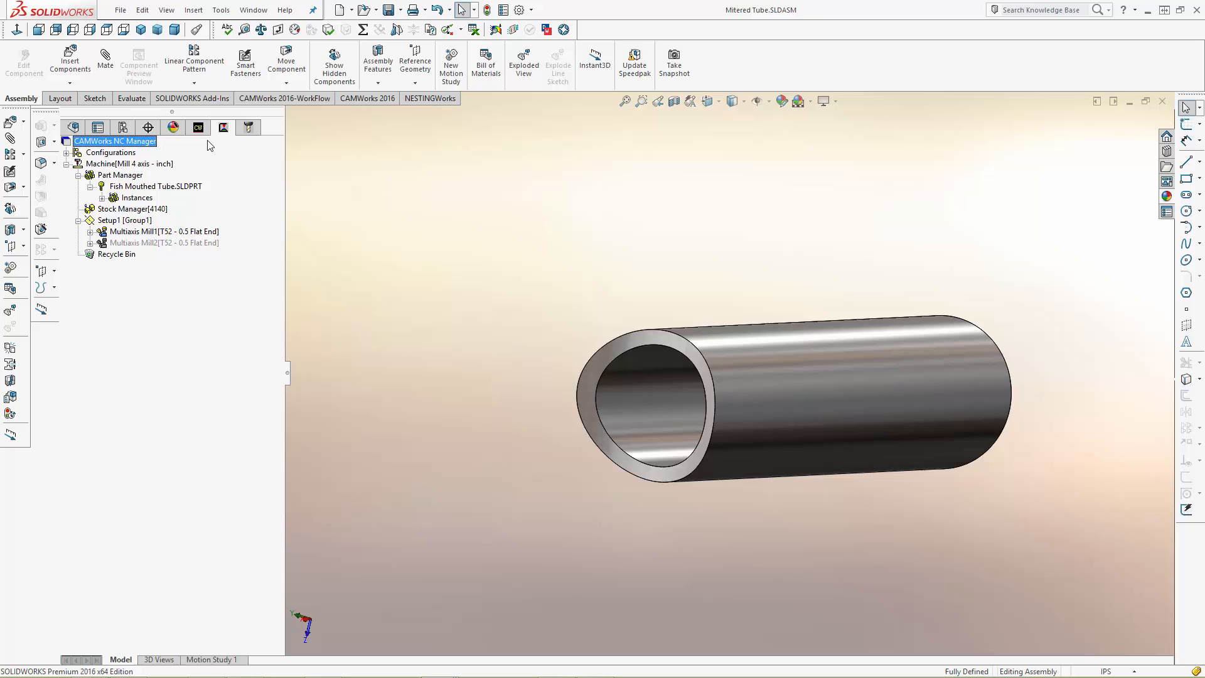
left_click(179, 231)
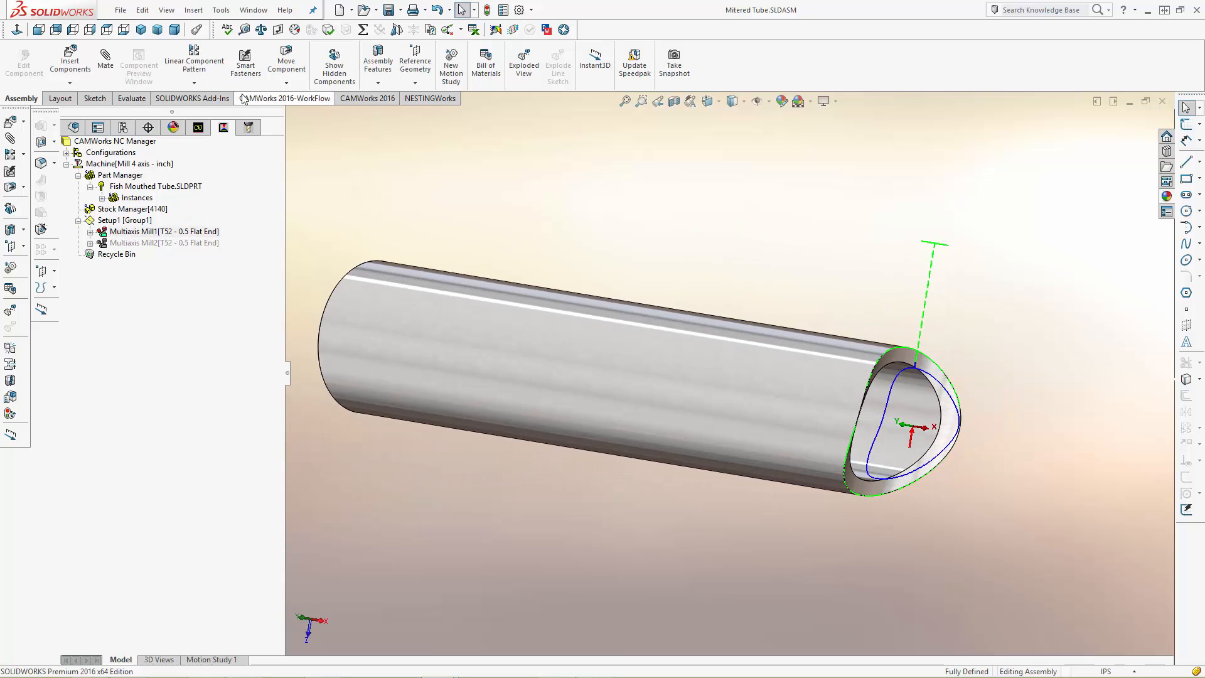
left_click(368, 99)
left_click(139, 66)
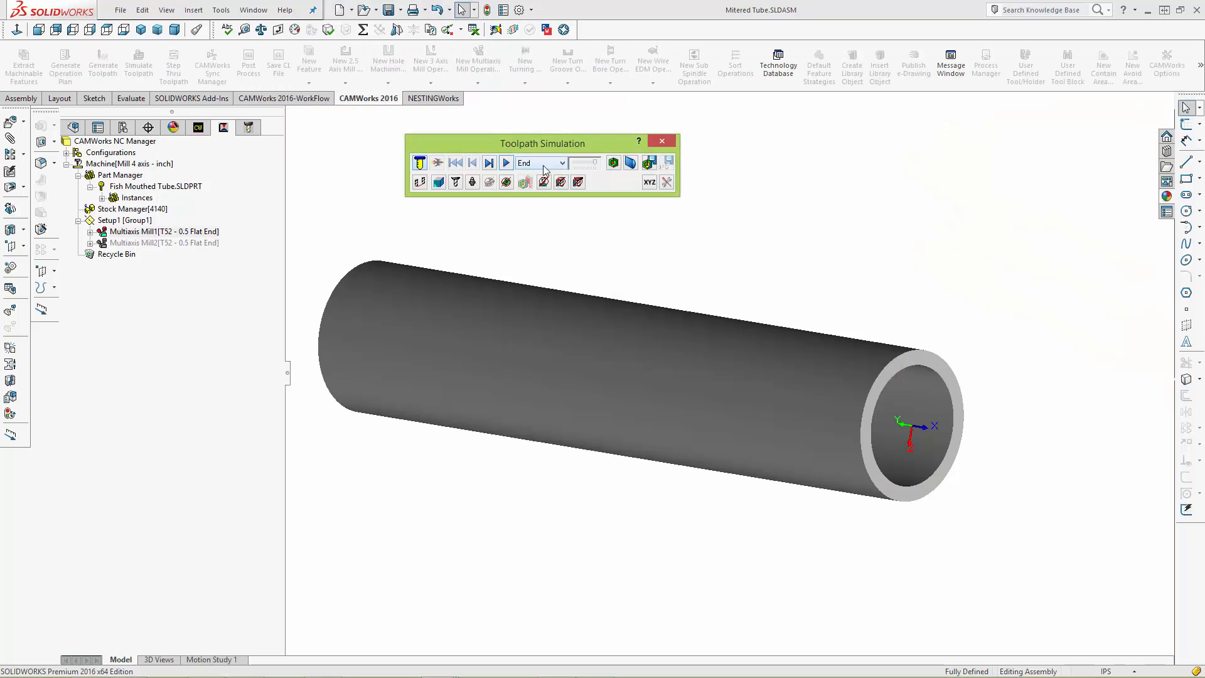
left_click(506, 163)
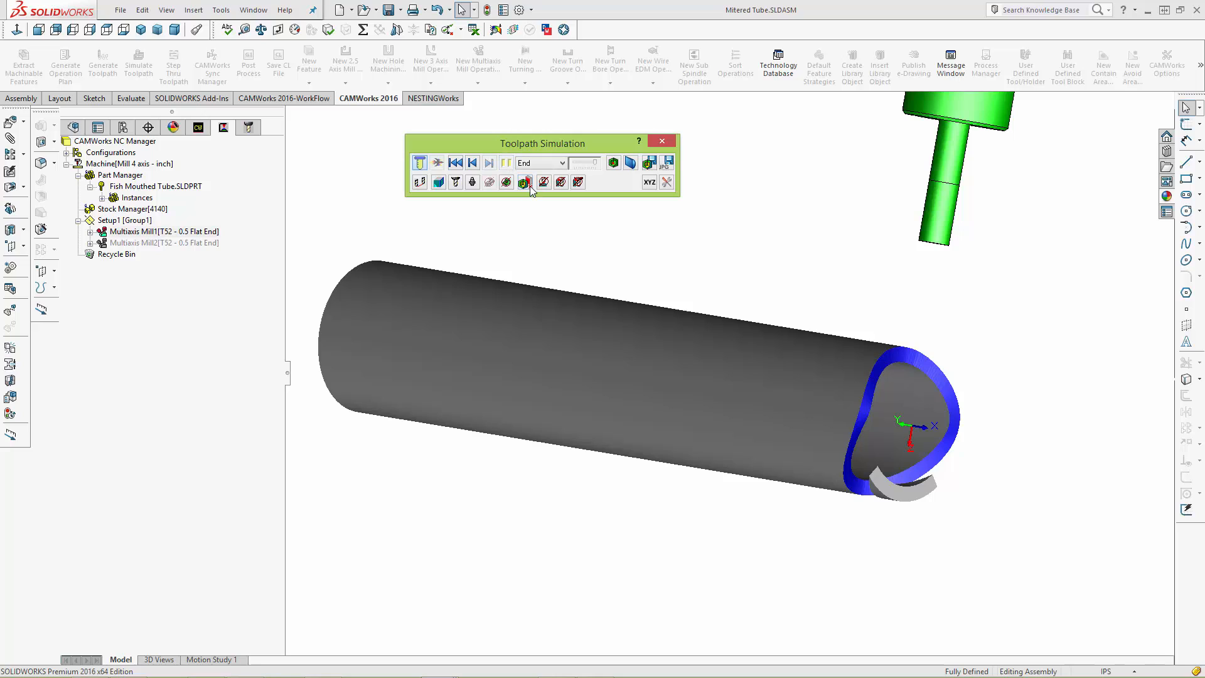
- Remove the loose cut-off piece from the simulated tube stock
left_click(530, 187)
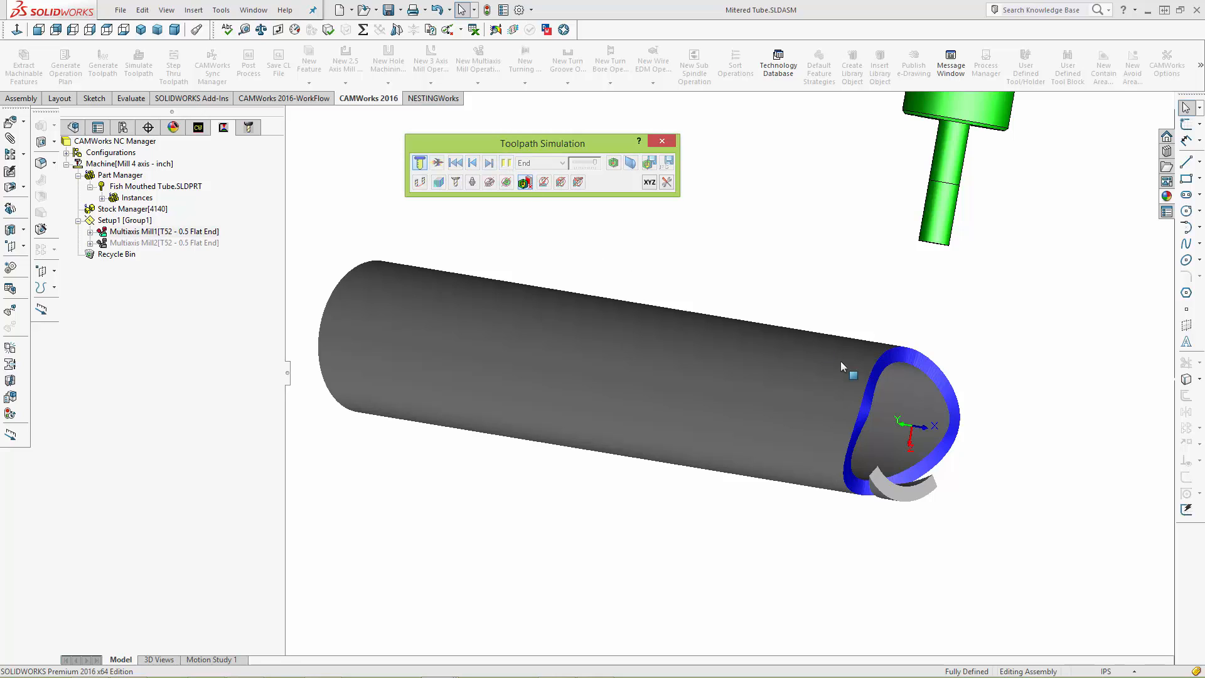
left_click(904, 498)
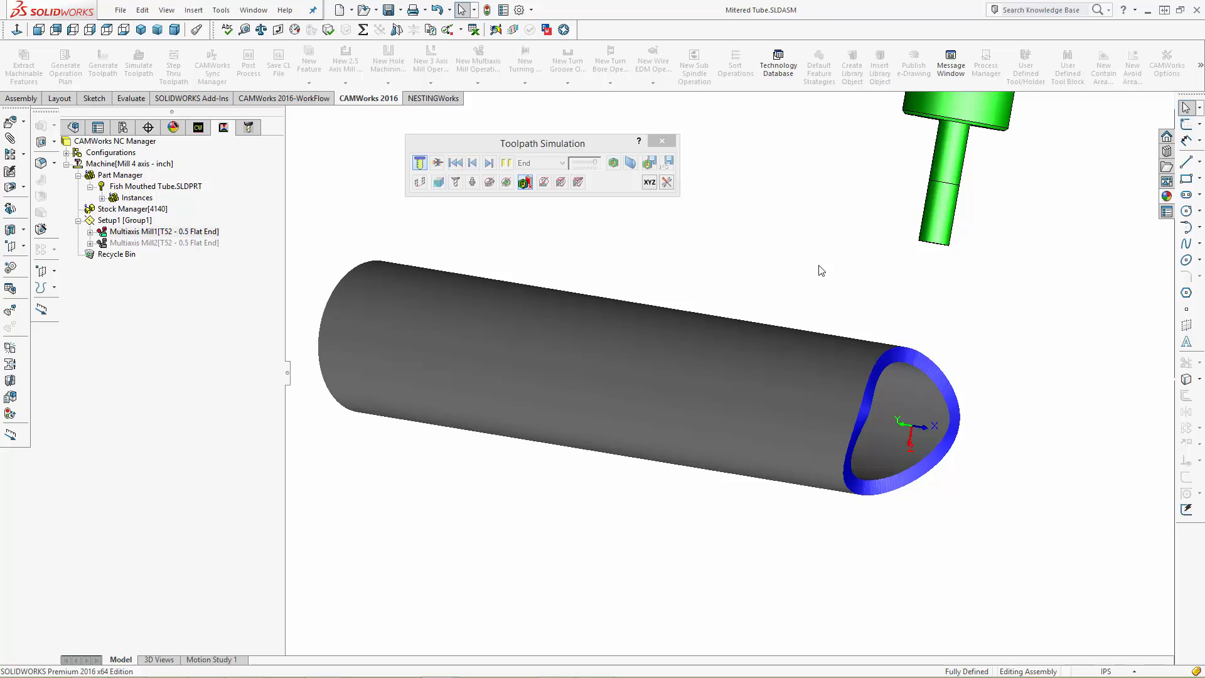
left_click(523, 194)
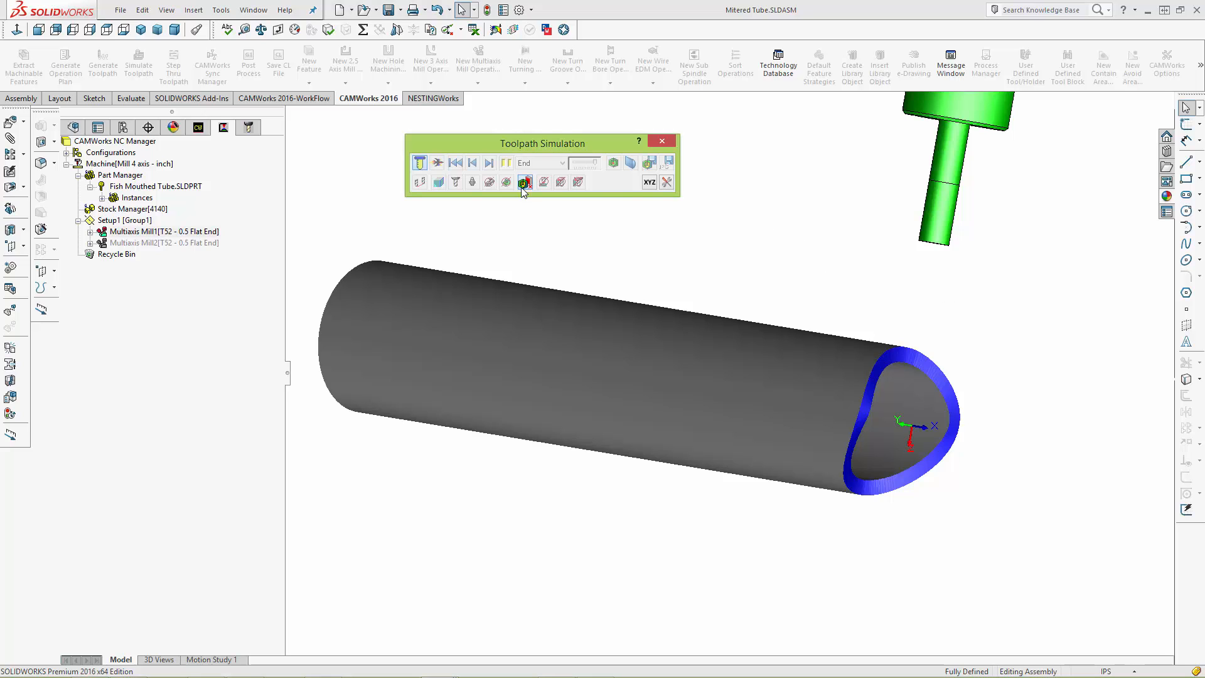
- Compare the simulated stock with the design part, examine the deviation colours around the notched end, and end the simulation
left_click(614, 164)
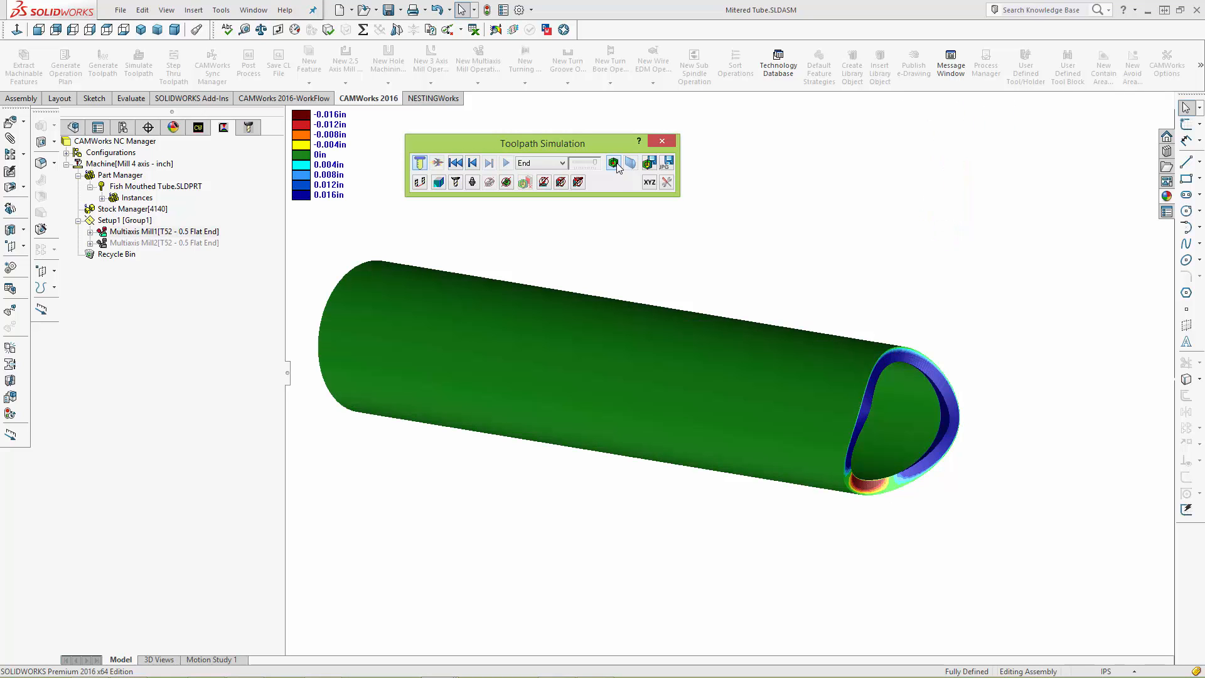
scroll(957, 314, "down", 1)
middle_click_drag(957, 314, 932, 314)
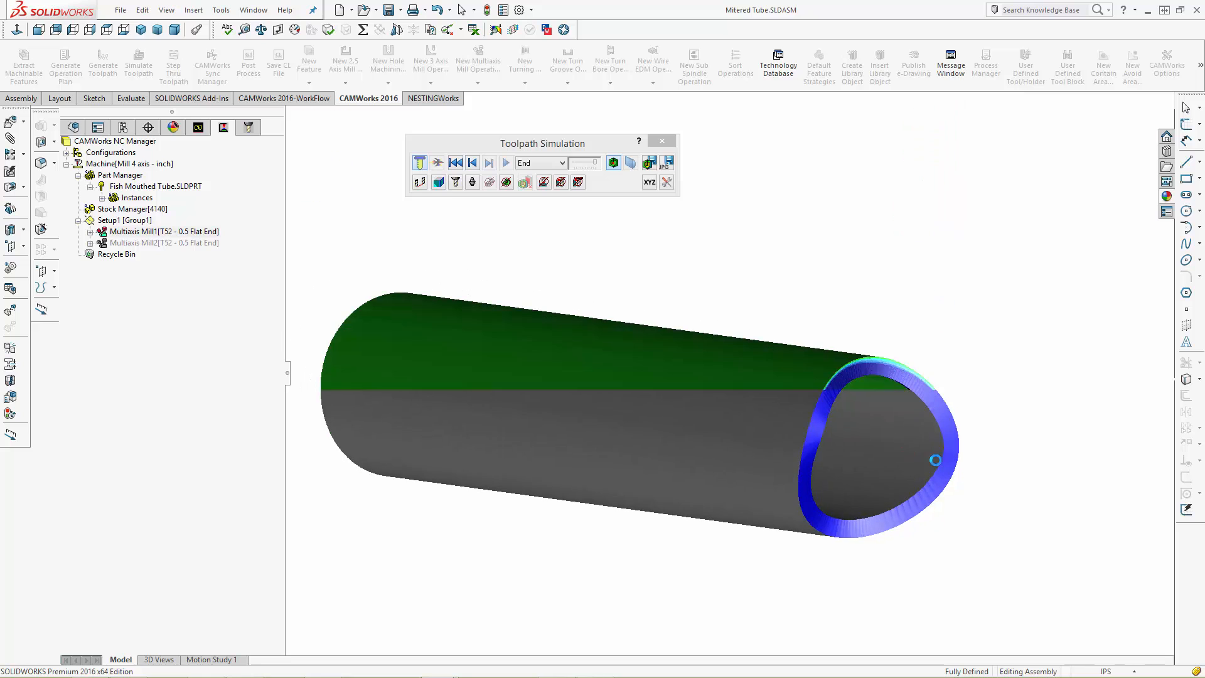
scroll(952, 503, "down", 1)
scroll(949, 516, "down", 1)
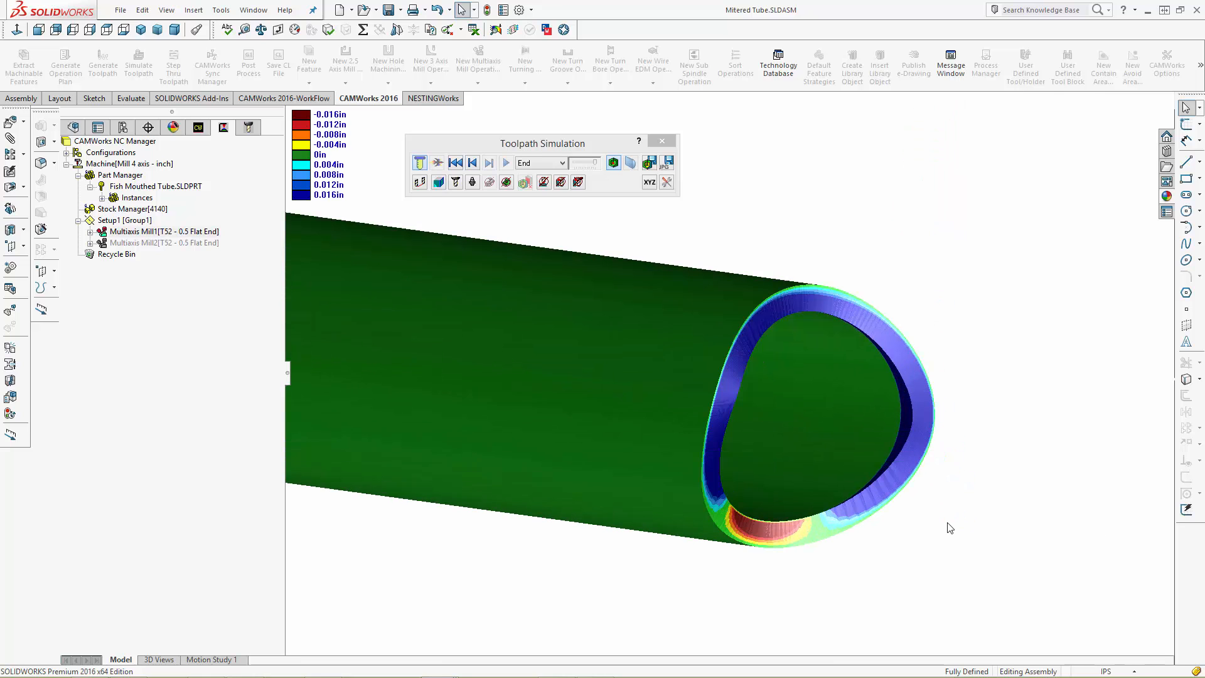
scroll(941, 521, "down", 1)
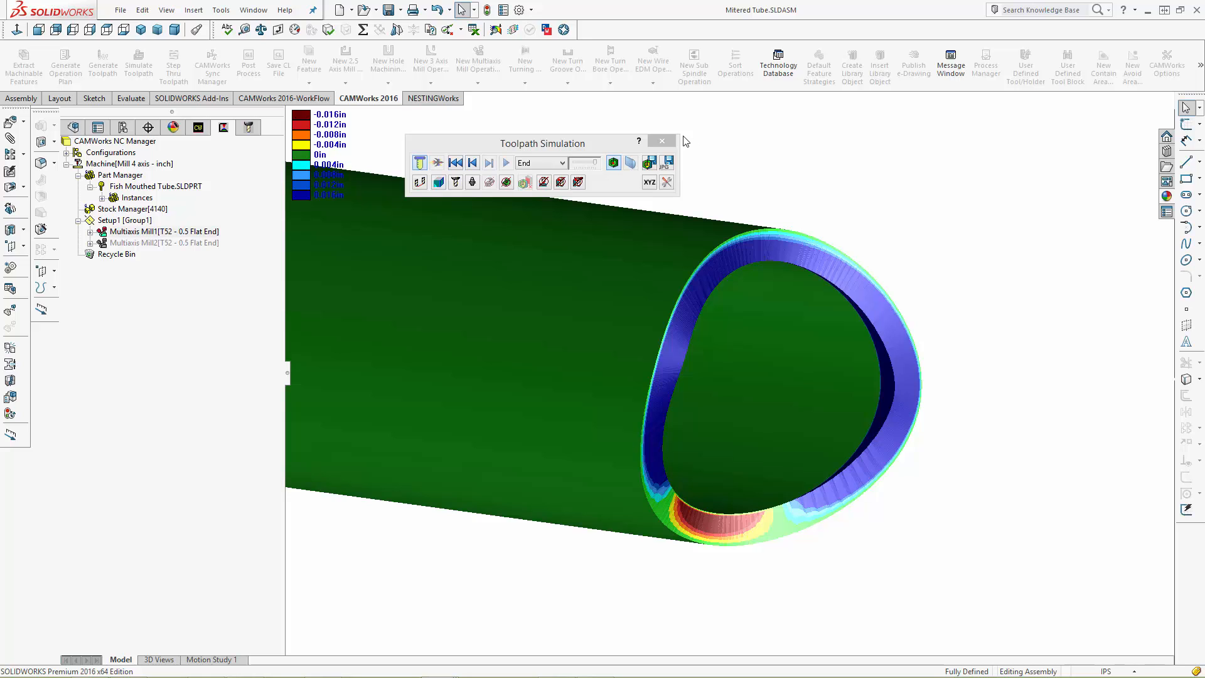
left_click(662, 142)
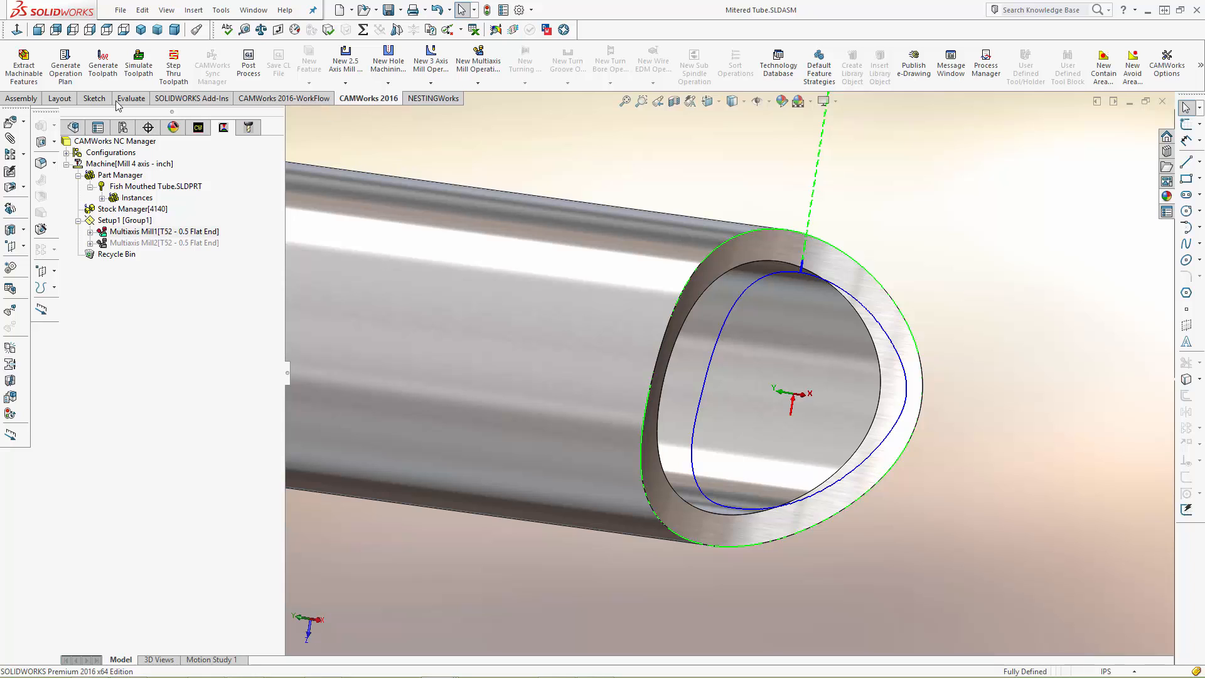
- Rerun the Multiaxis Mill1 toolpath simulation from the top view to watch the notch being cut, and close it
left_click(107, 30)
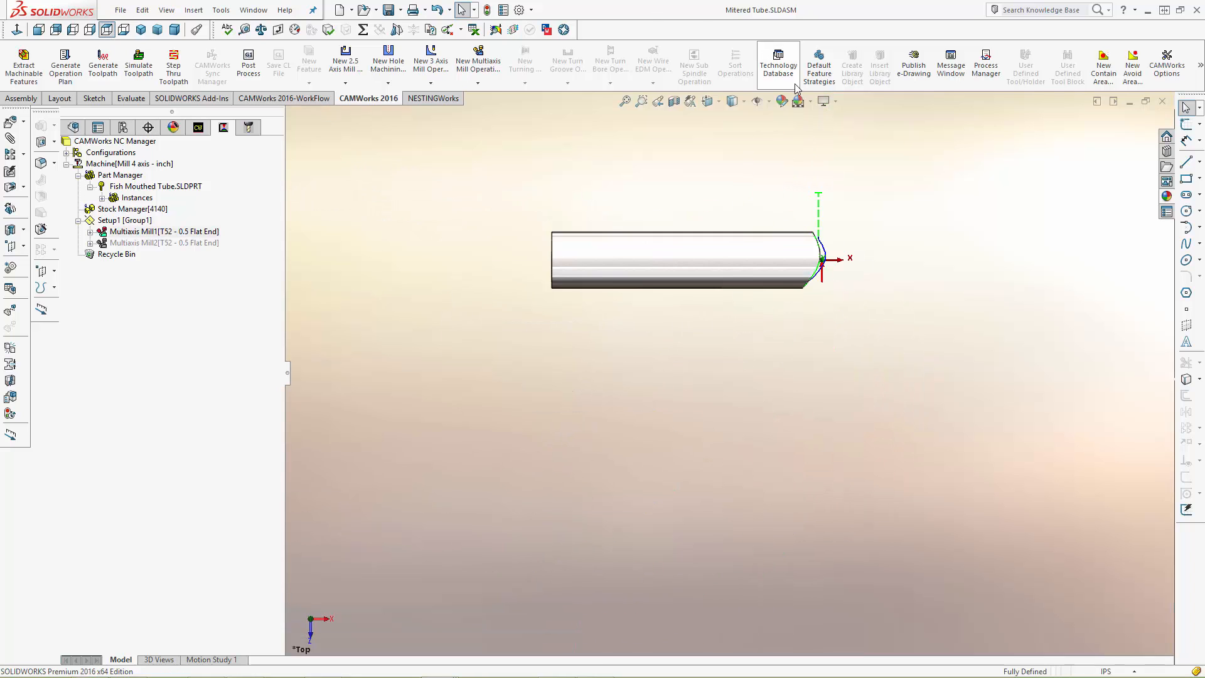
scroll(784, 207, "down", 7)
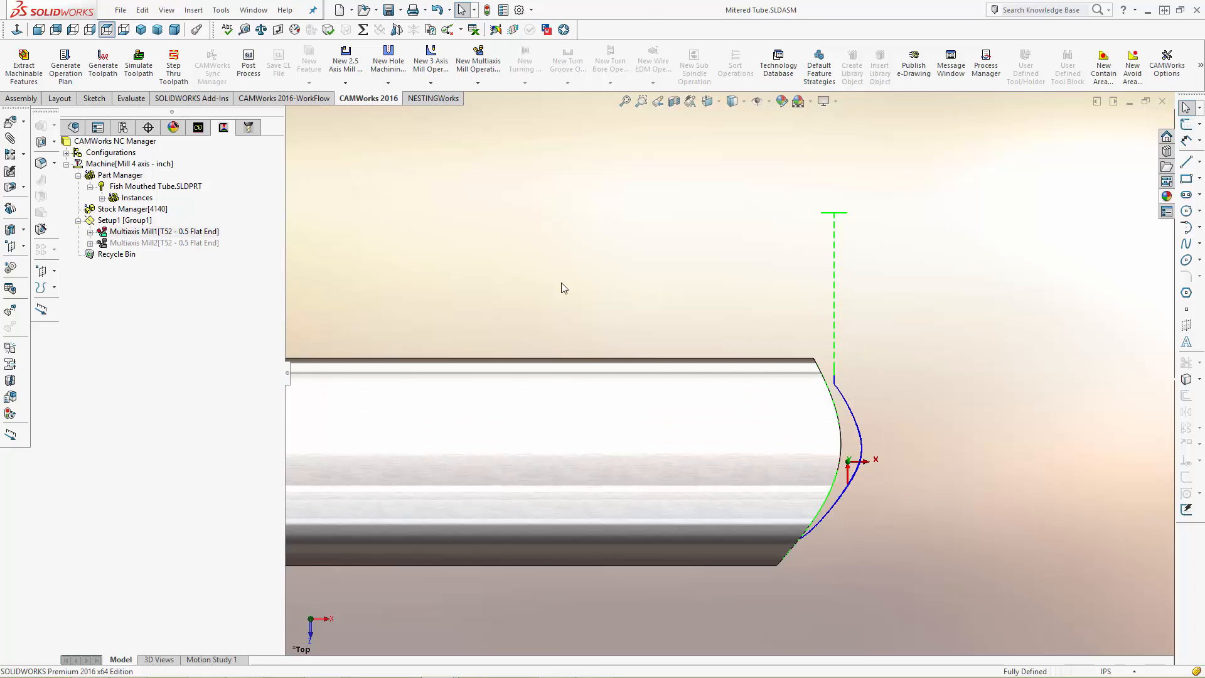
left_click(136, 80)
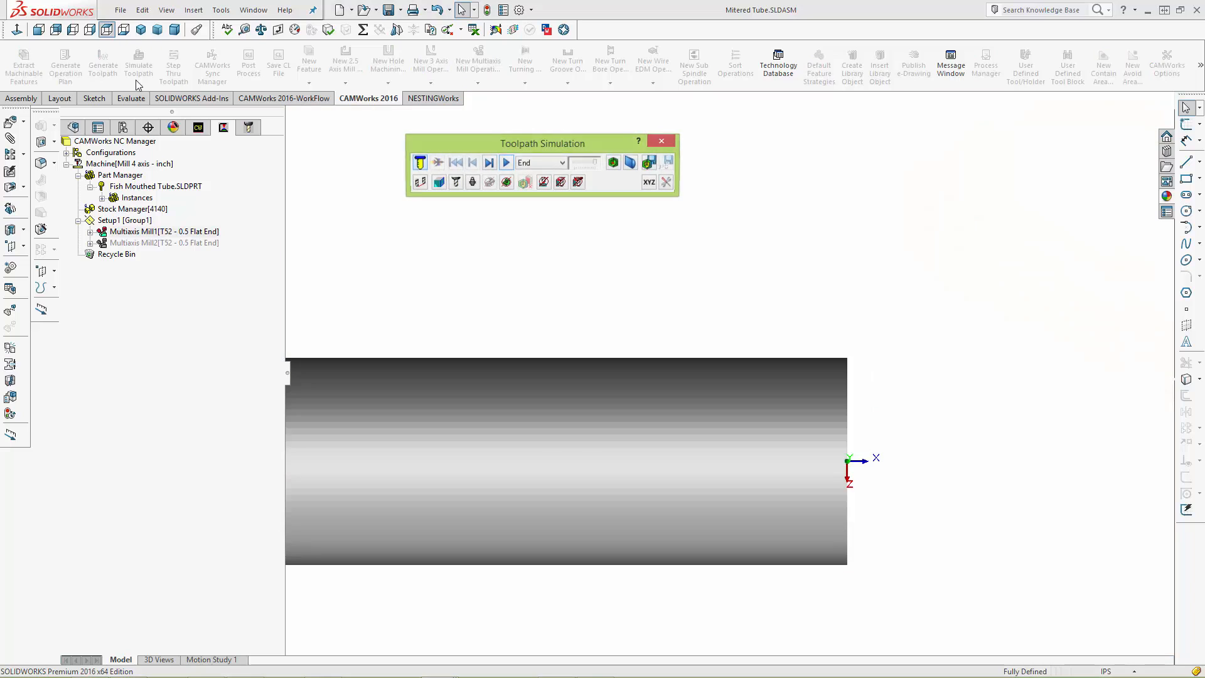
left_click(506, 164)
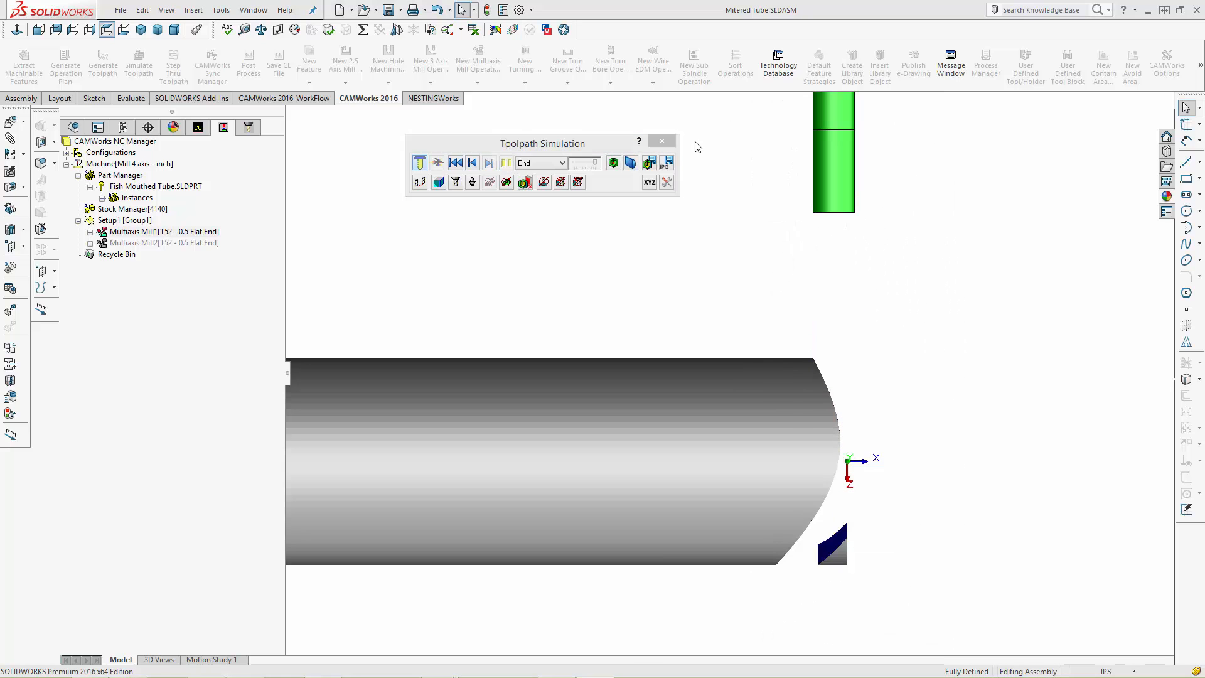
left_click(661, 140)
mouse_move(662, 148)
middle_mouse_down()
mouse_move(670, 261)
mouse_move(606, 297)
middle_mouse_up()
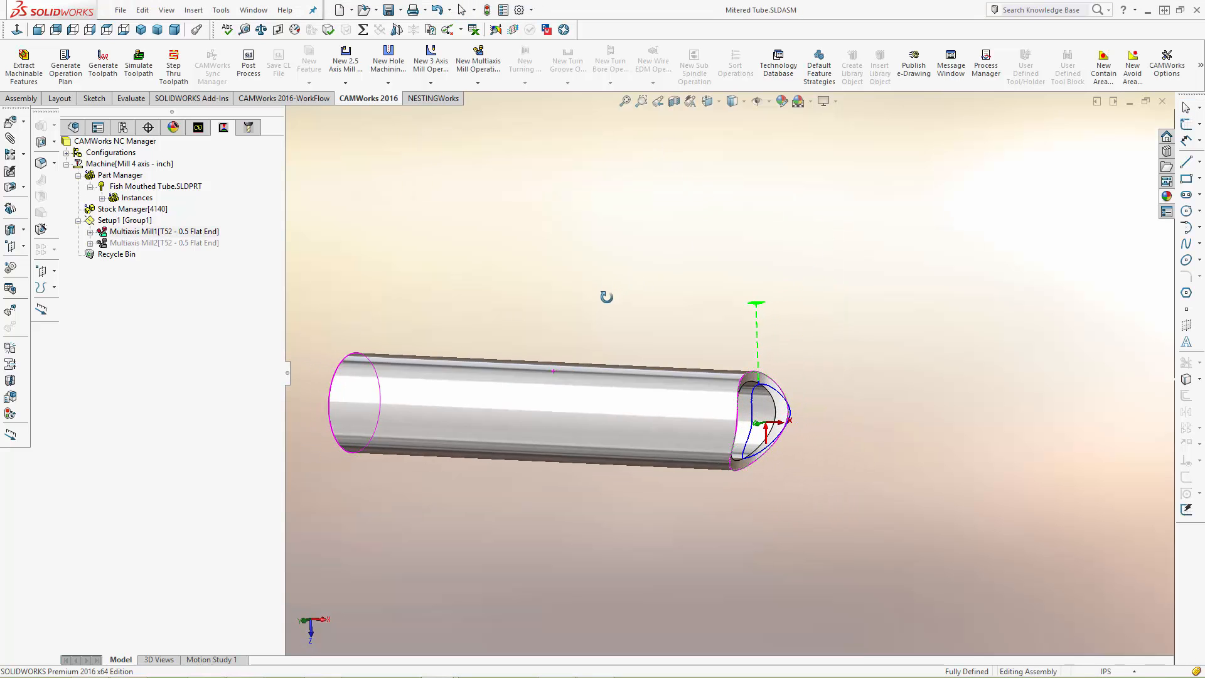
- Suppress the Multiaxis Mill1 operation and unsuppress Multiaxis Mill2
right_click(218, 232)
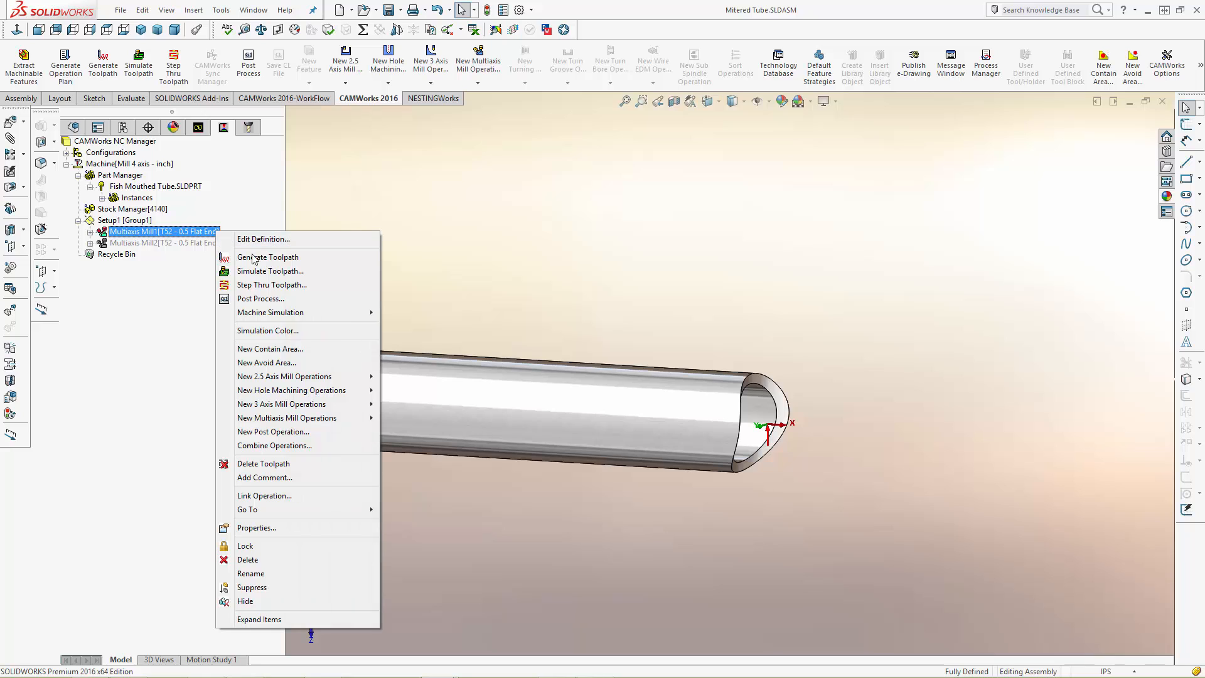
left_click(251, 573)
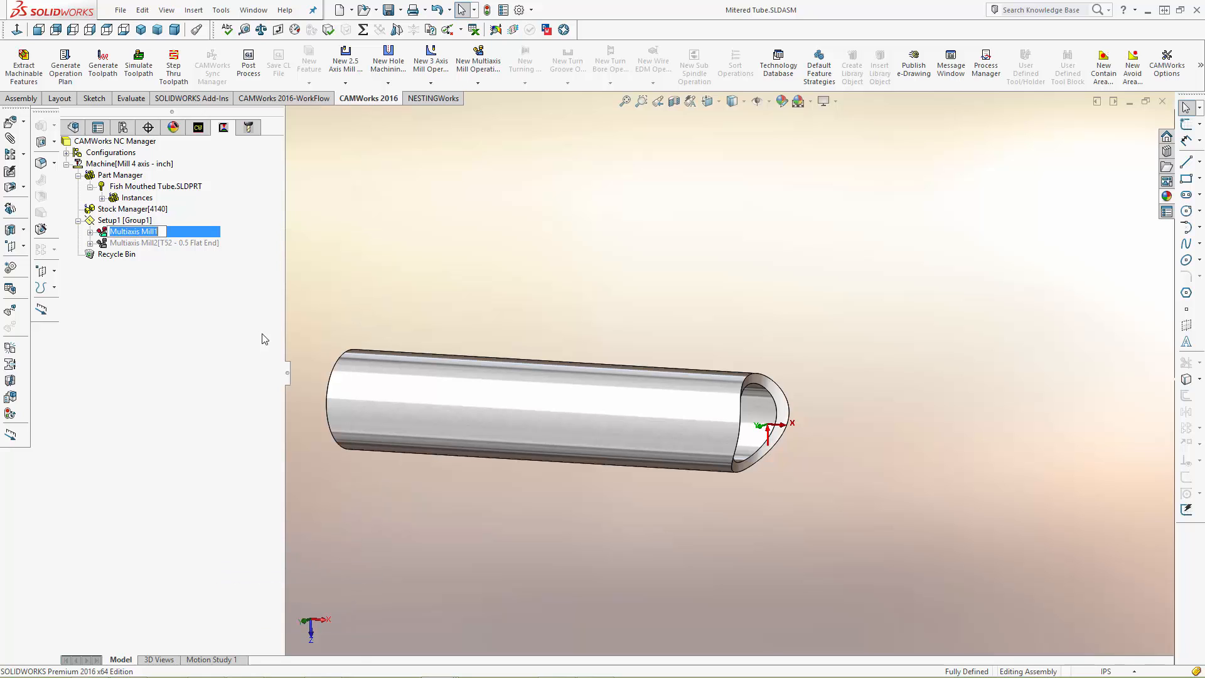
left_click(207, 242)
right_click(208, 242)
left_click(238, 293)
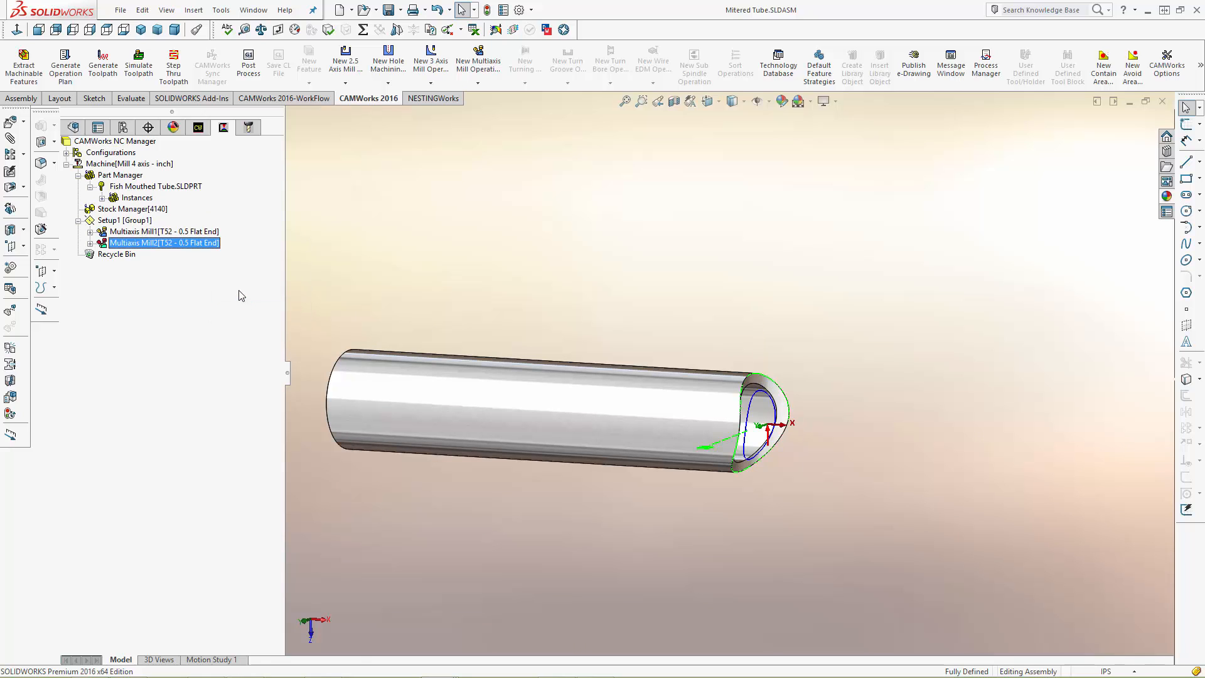
- Simulate the Multiaxis Mill2 toolpath to the end on the tube stock
left_click(137, 67)
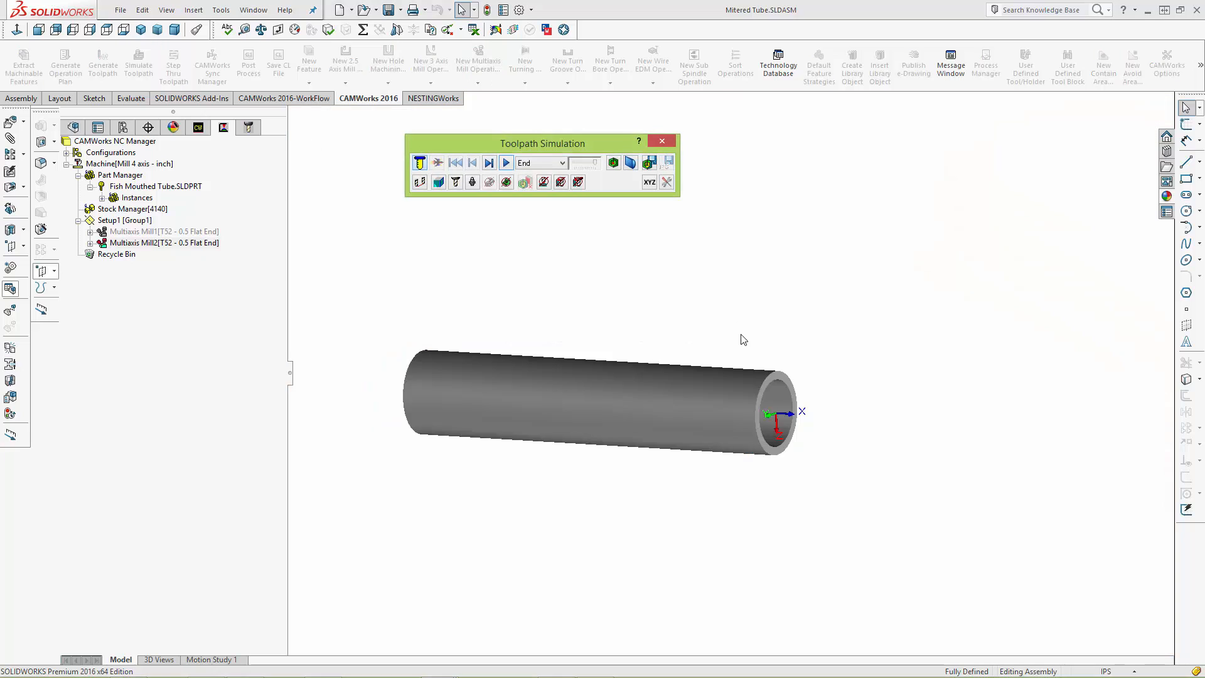
scroll(744, 340, "down", 5)
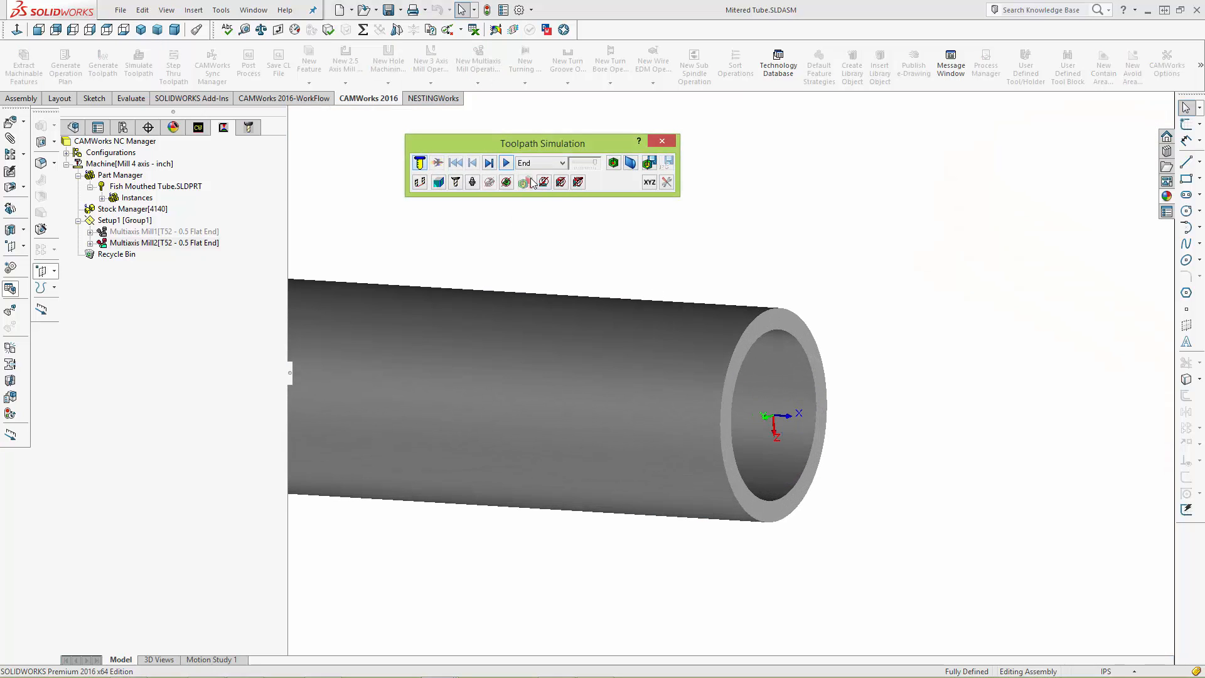
left_click(506, 163)
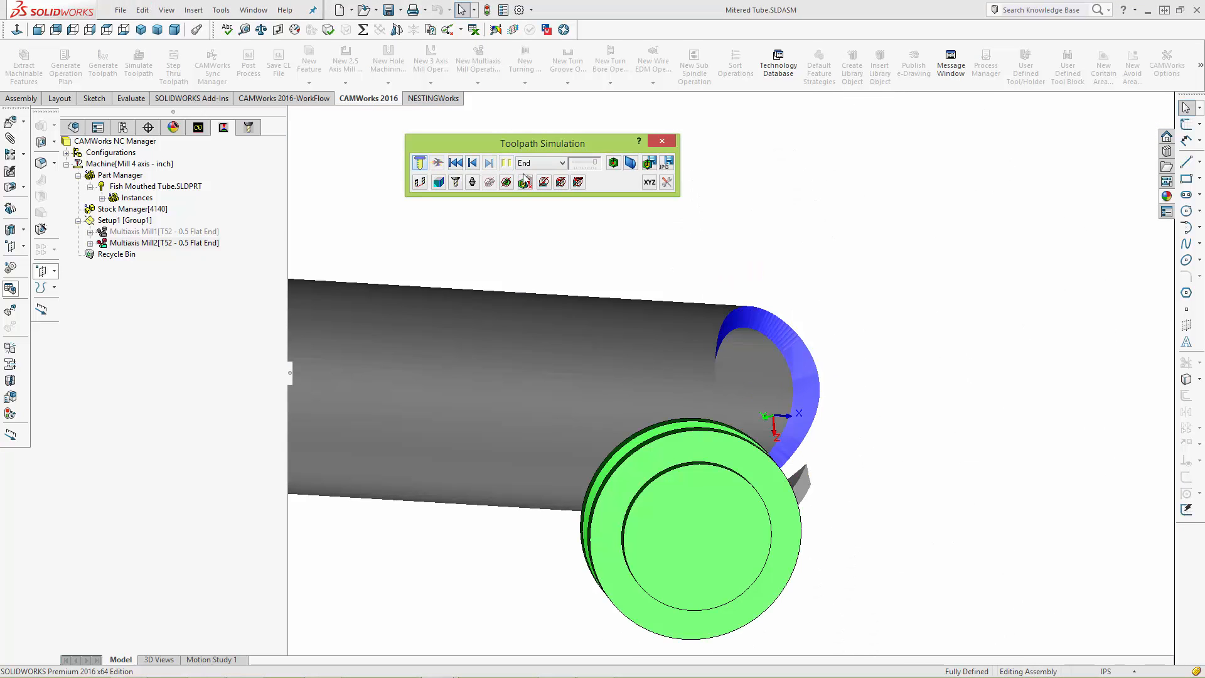
- Remove the loose cut-off chunk left at the tube's notched end by the Multiaxis Mill2 simulation
left_click(524, 180)
middle_click_drag(827, 482, 807, 311)
scroll(808, 312, "up", 1)
middle_click_drag(756, 275, 770, 411)
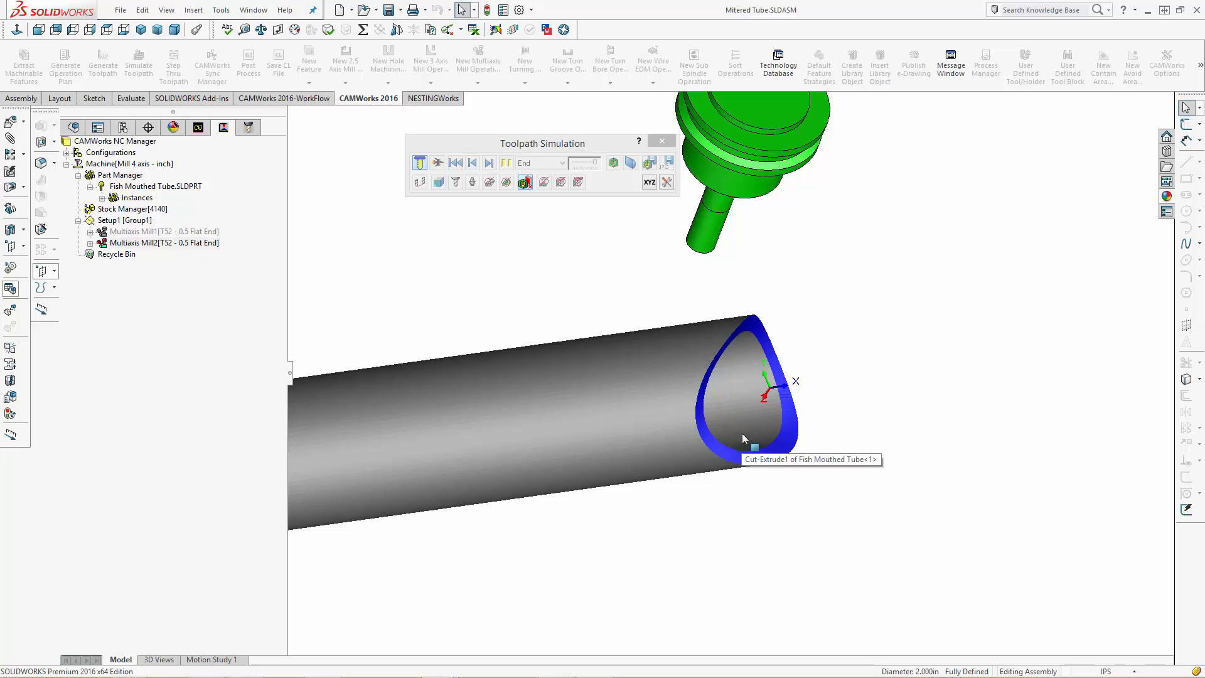
left_click(524, 184)
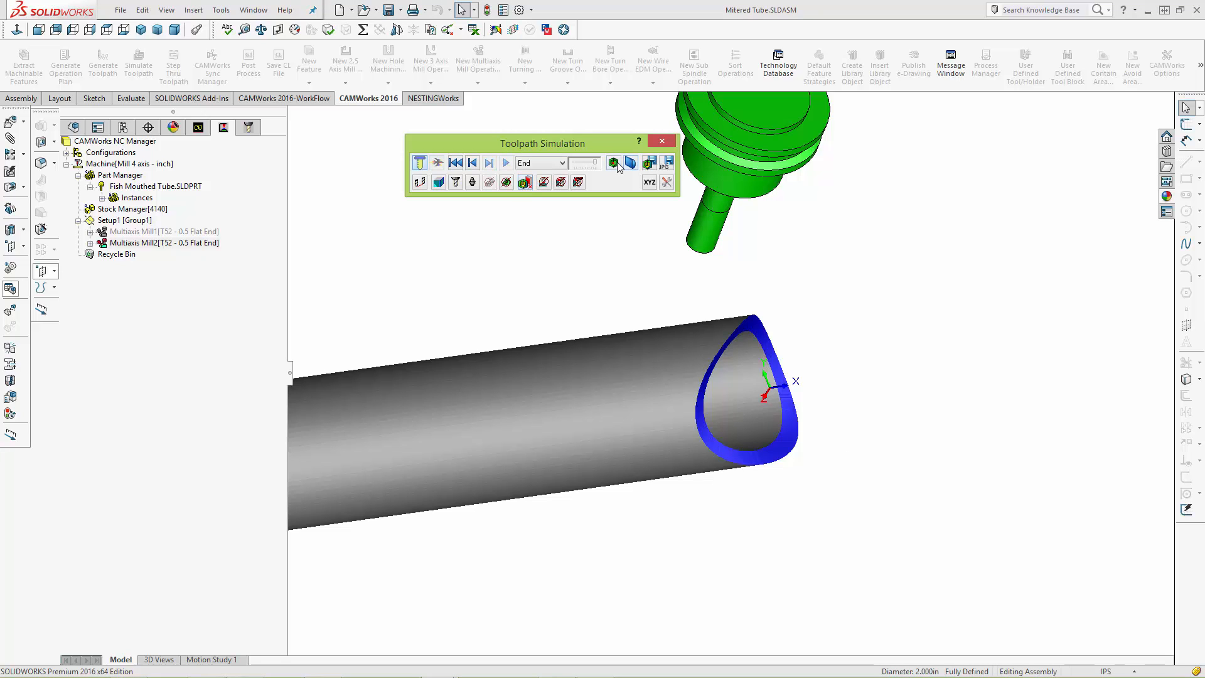
- Compare the stock machined by Multiaxis Mill2 with the design part and examine the notched end from several angles
left_click(616, 166)
middle_click_drag(781, 358, 742, 350)
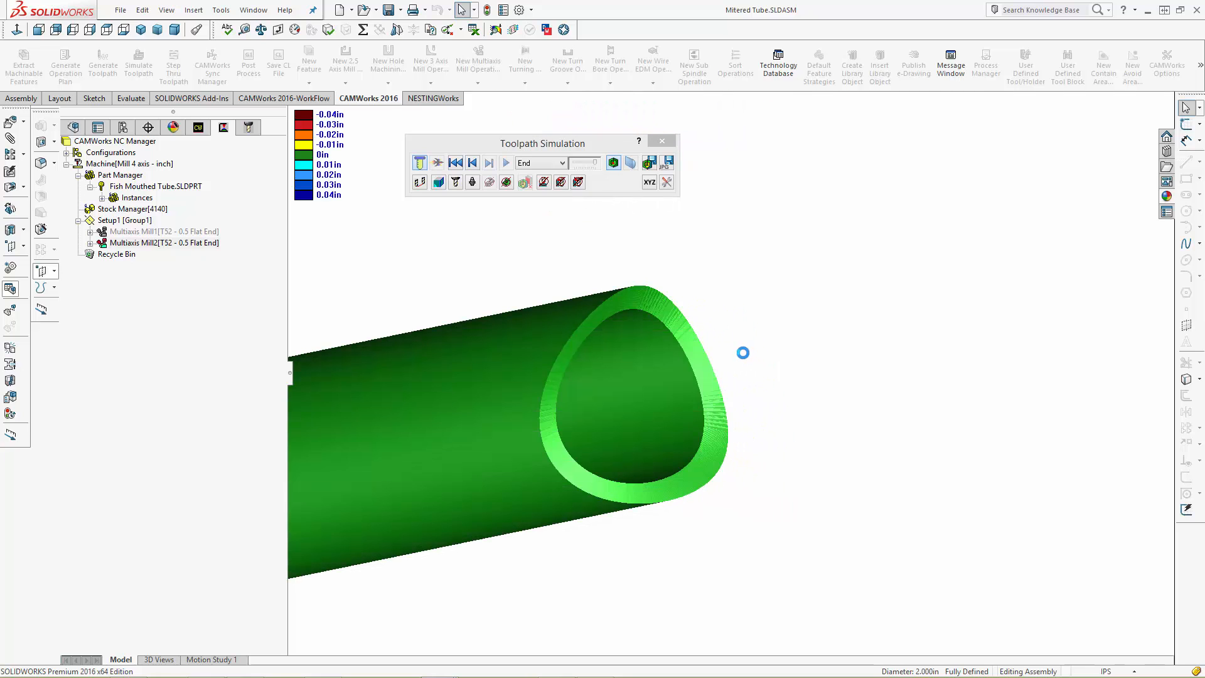
middle_click_drag(742, 356, 720, 364)
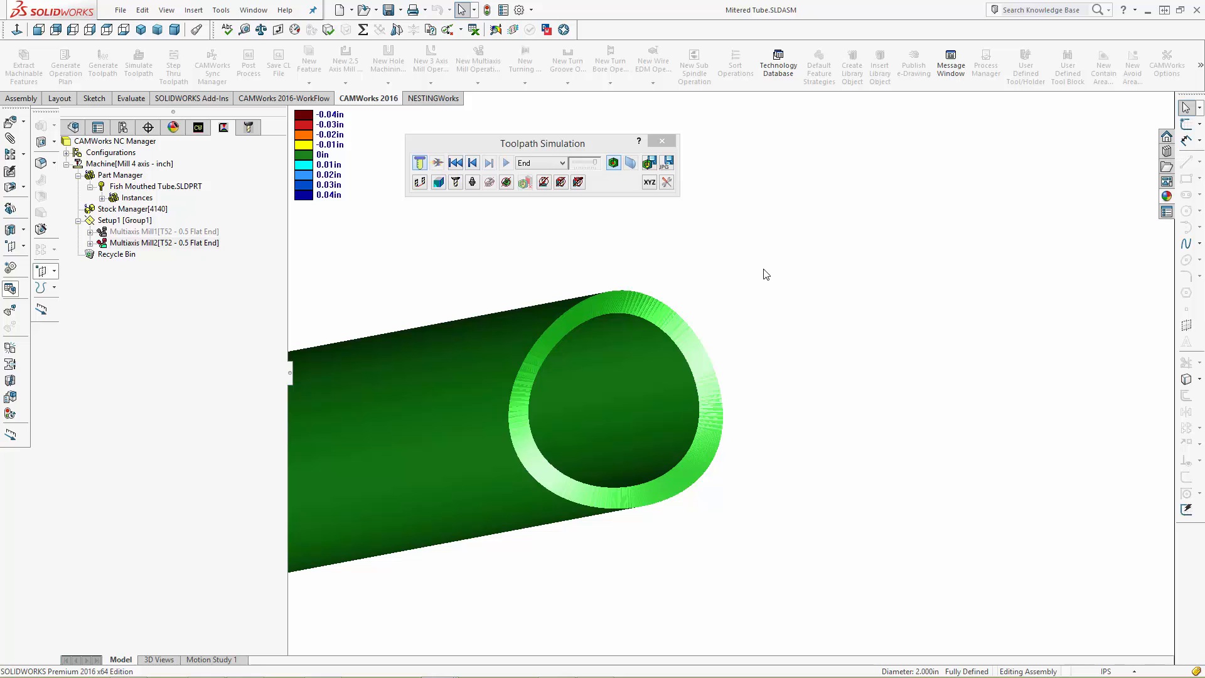
- Close the comparison simulation and simulate the Multiaxis Mill2 toolpath to the end from the top view of the tube
left_click(663, 142)
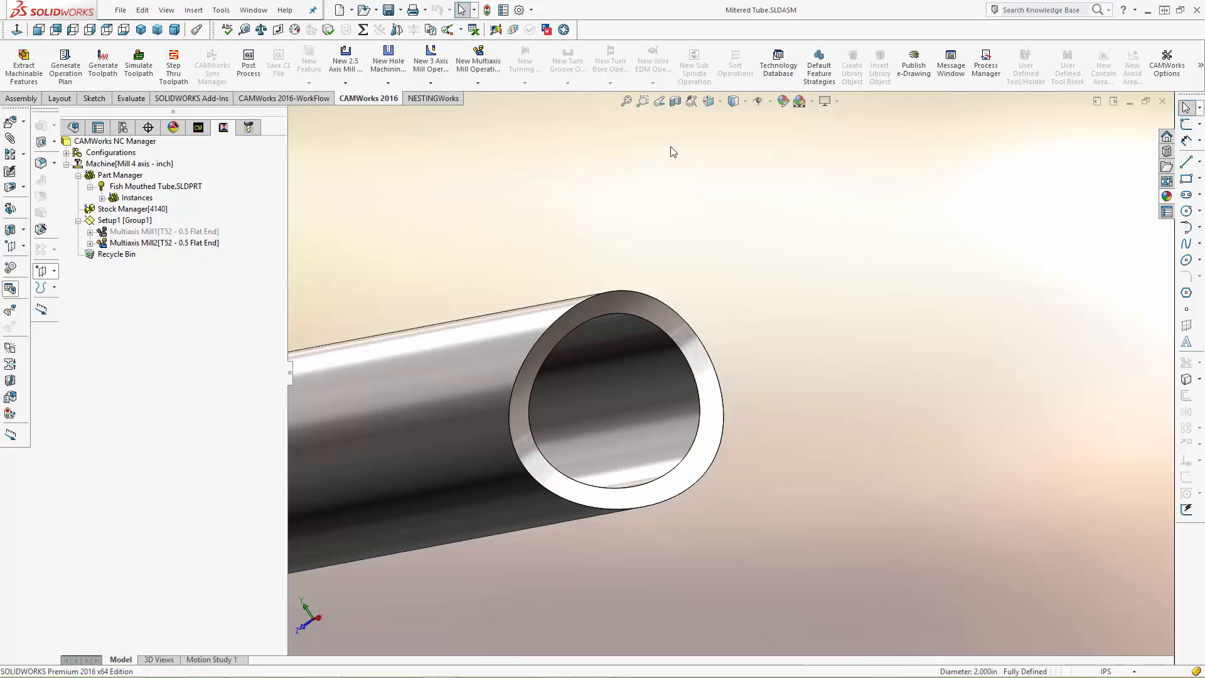
middle_click_drag(435, 253, 515, 273)
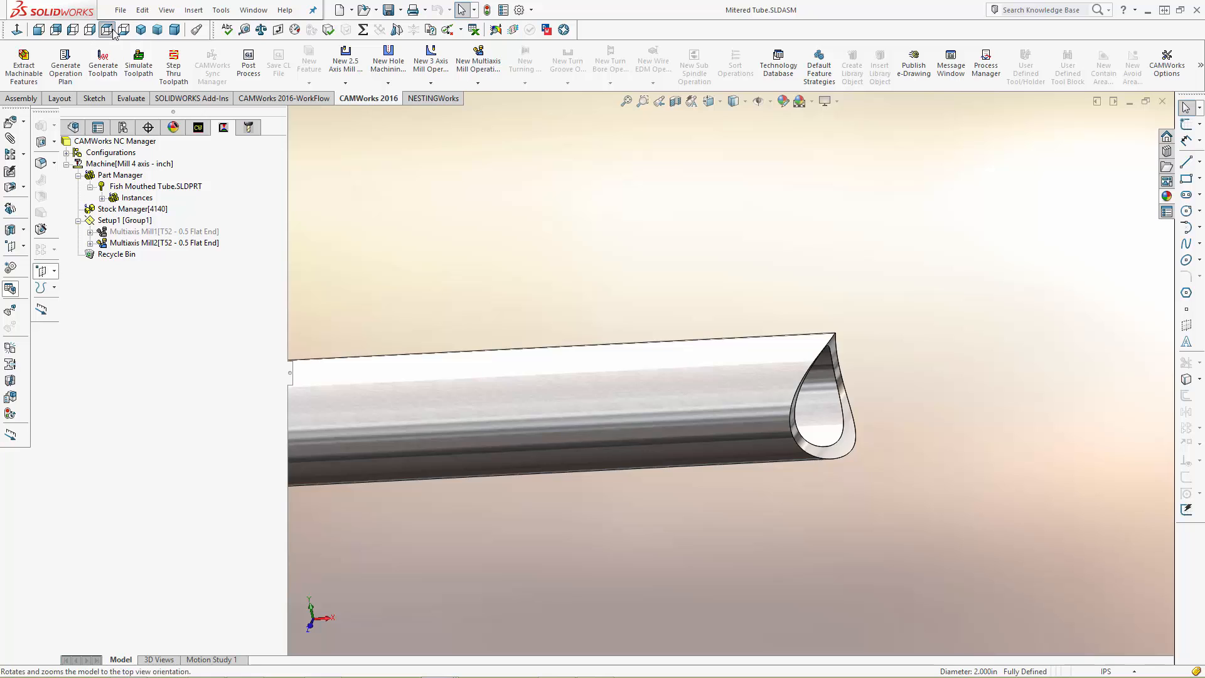
left_click(107, 30)
scroll(1061, 367, "down", 3)
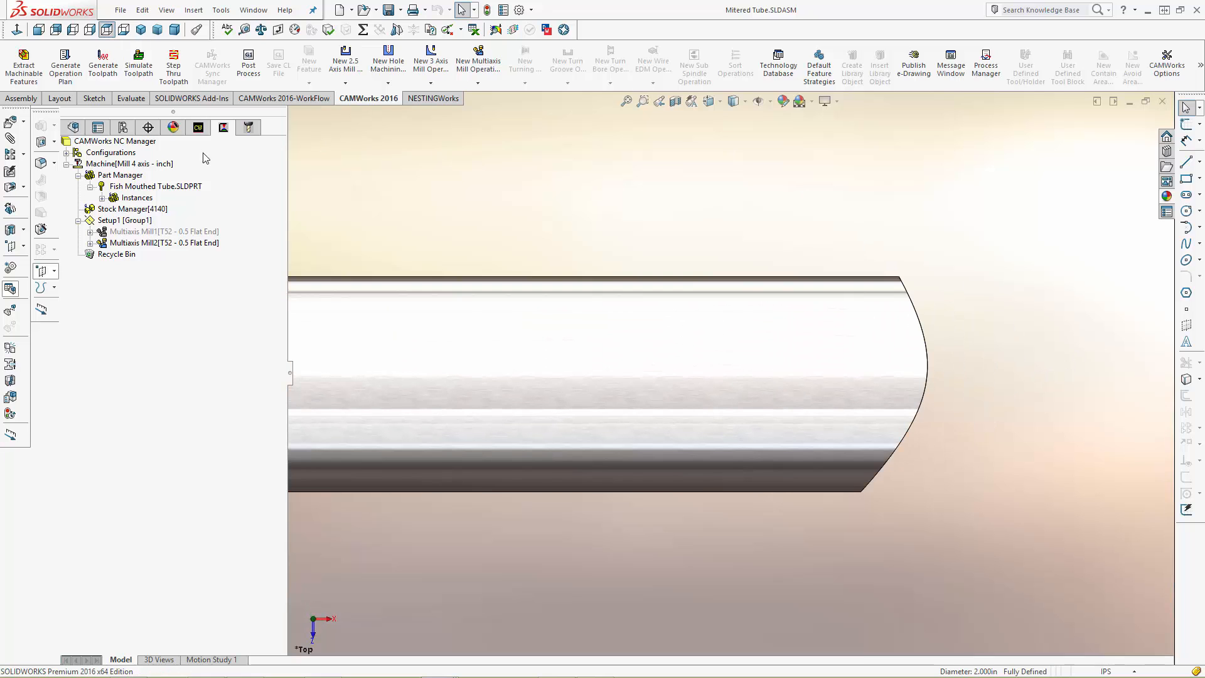
left_click(139, 68)
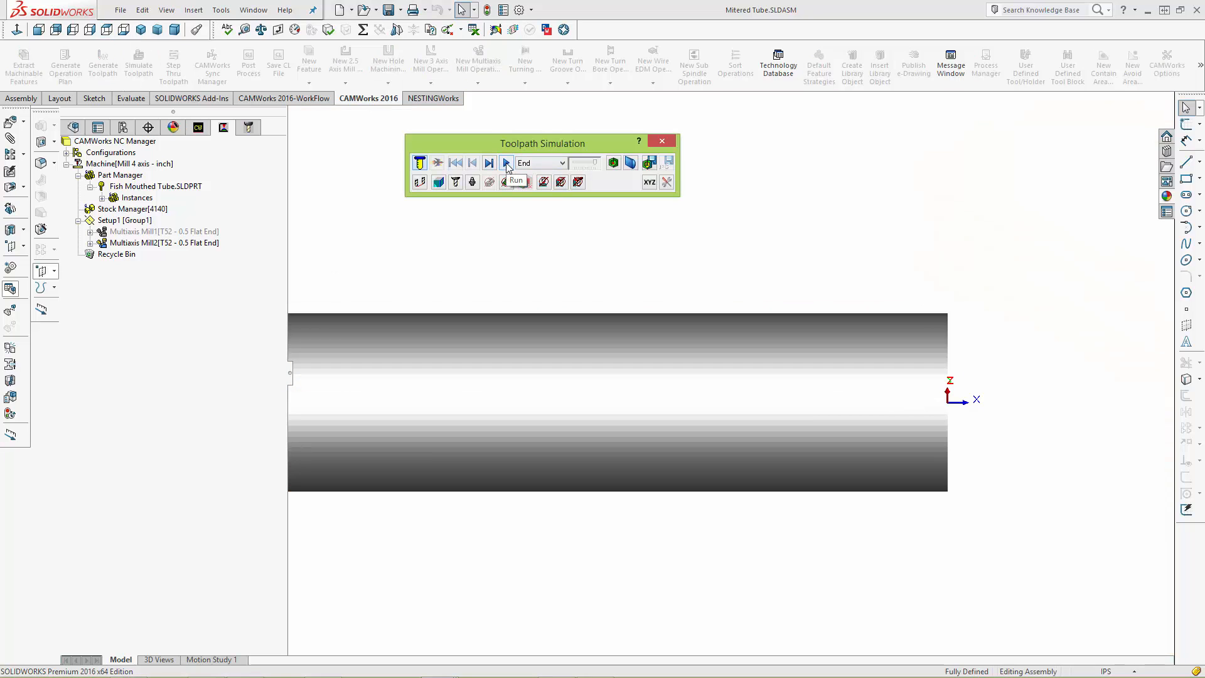
left_click(507, 163)
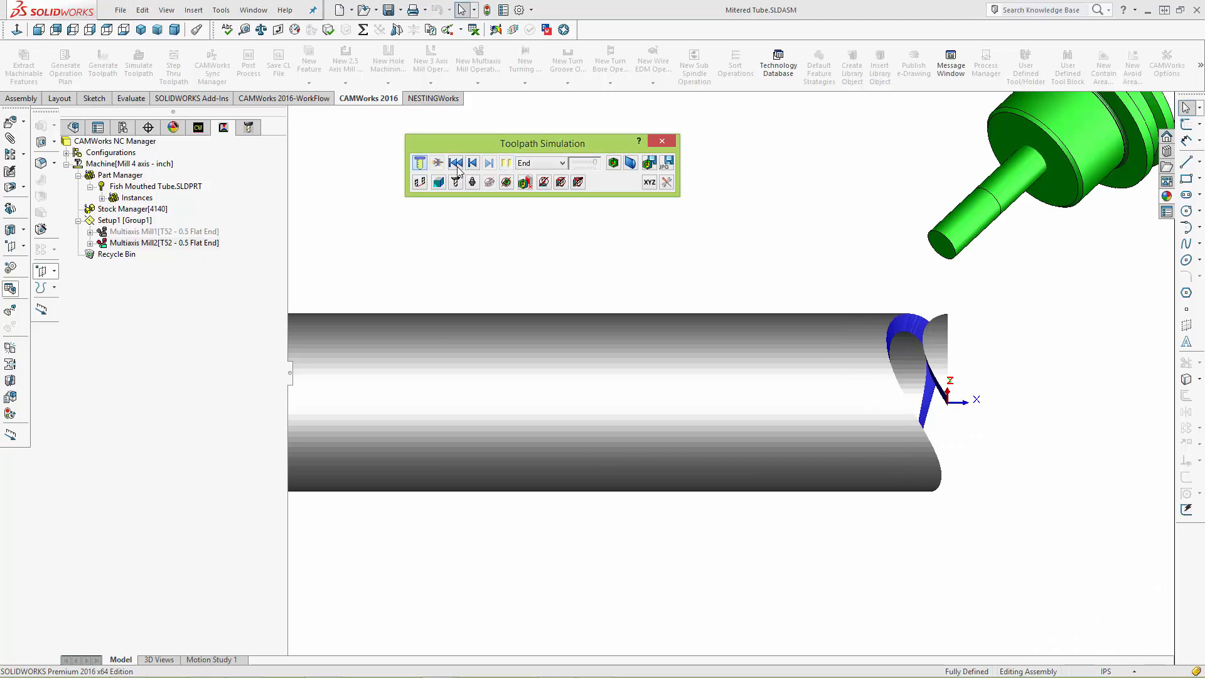
- Replay the Multiaxis Mill2 simulation from the start, pausing partway through the cut, and inspect the notched end of the part
left_click(456, 165)
left_click(507, 163)
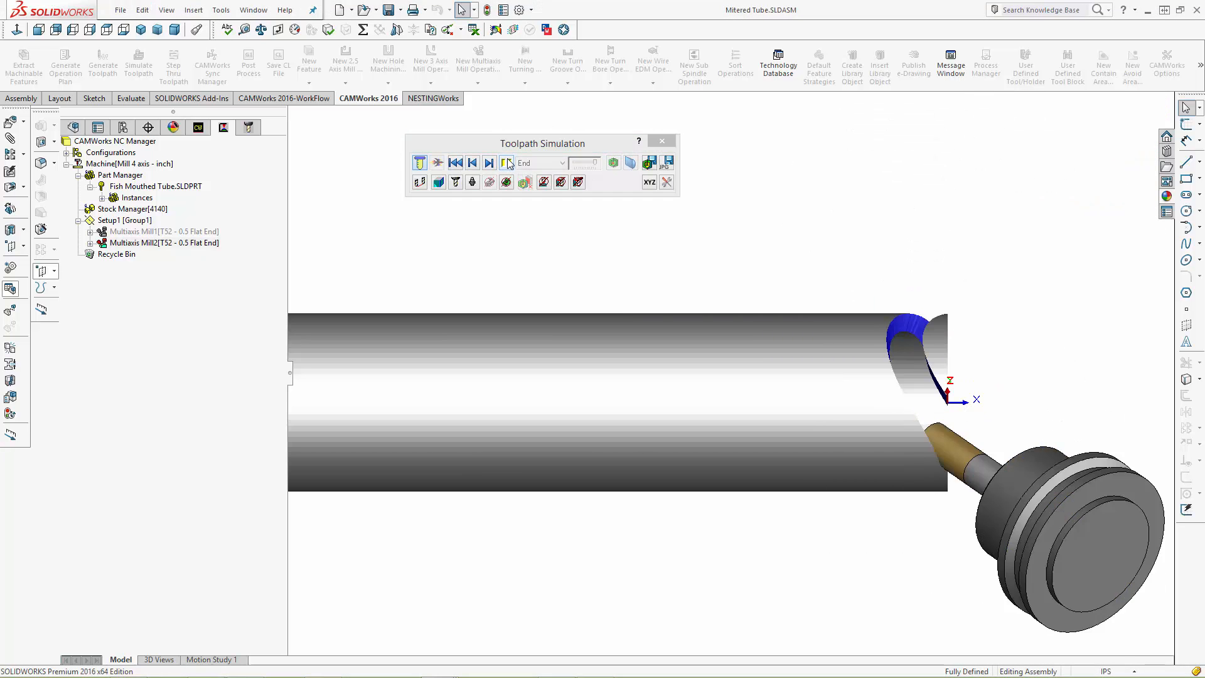
scroll(796, 247, "up", 2)
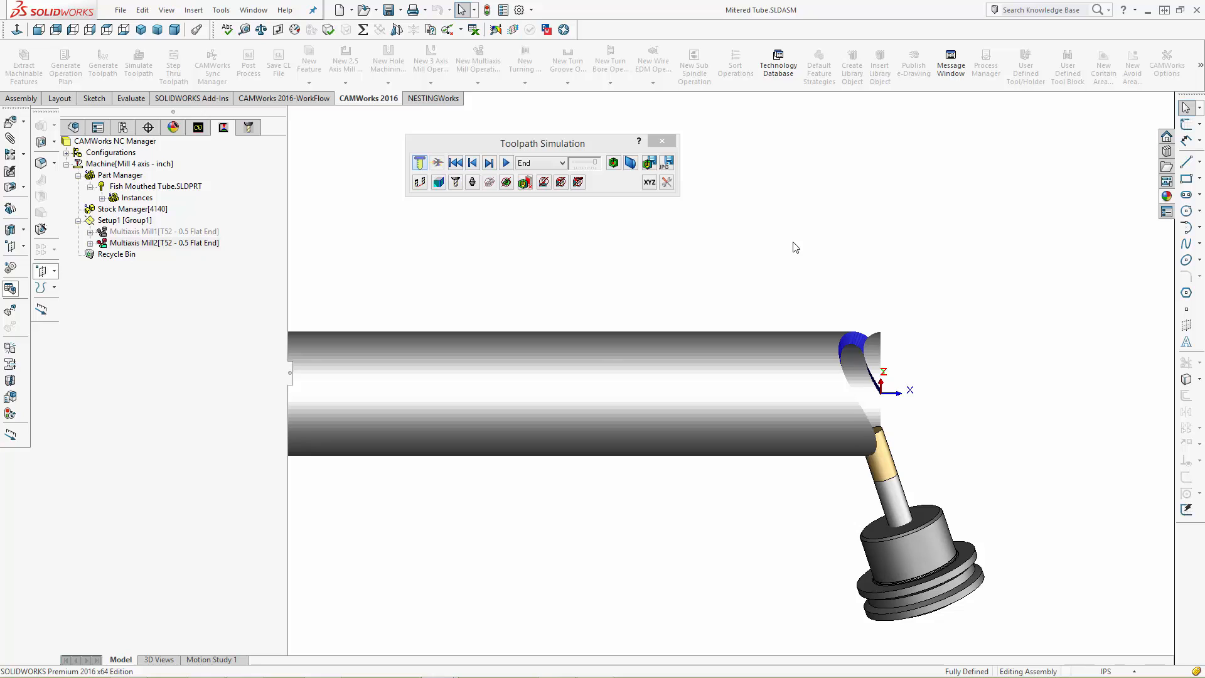
scroll(795, 247, "down", 1)
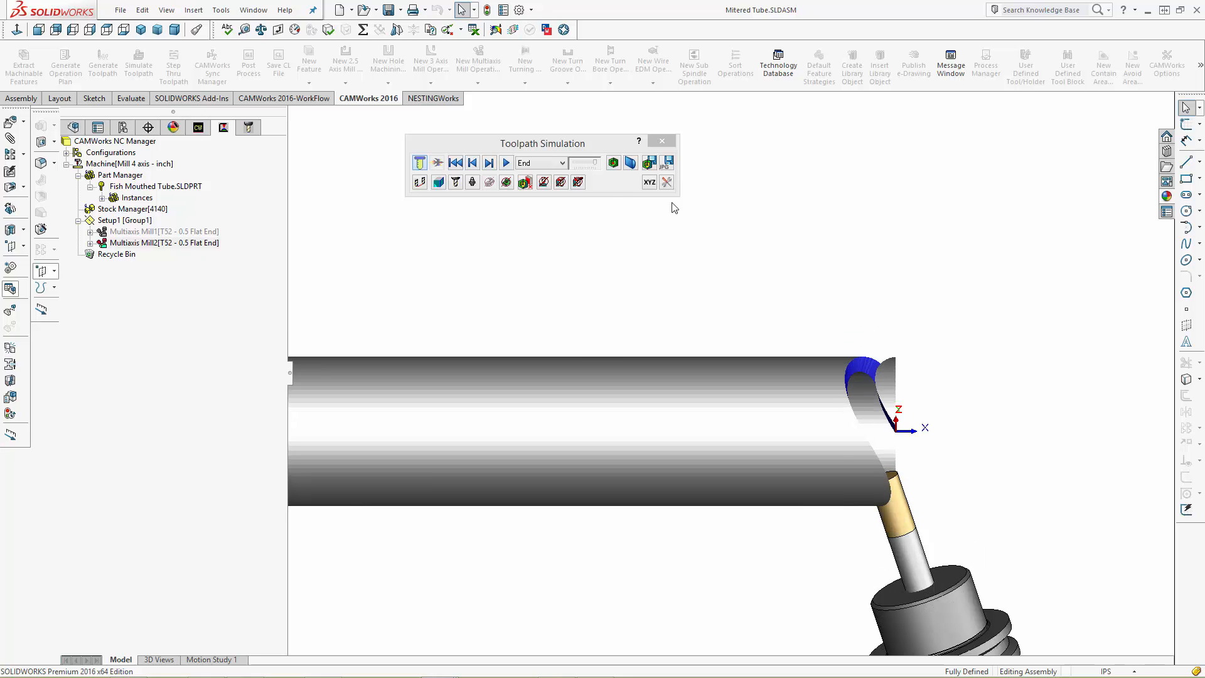
left_click(506, 163)
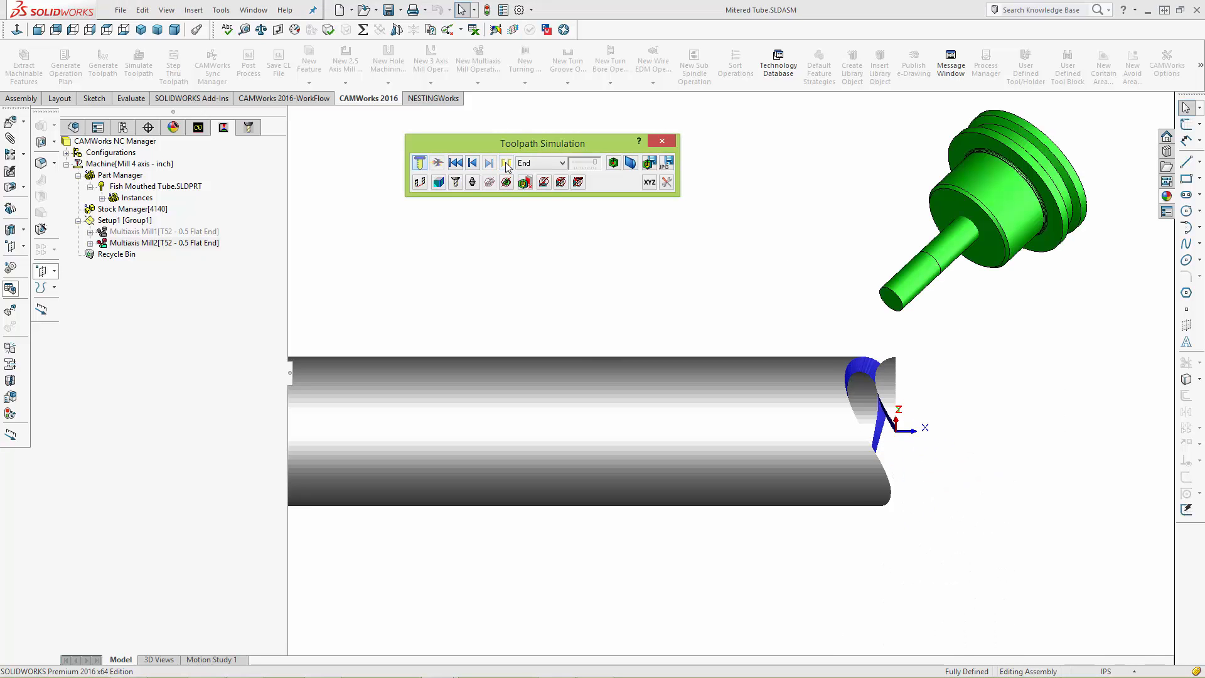
left_click(662, 140)
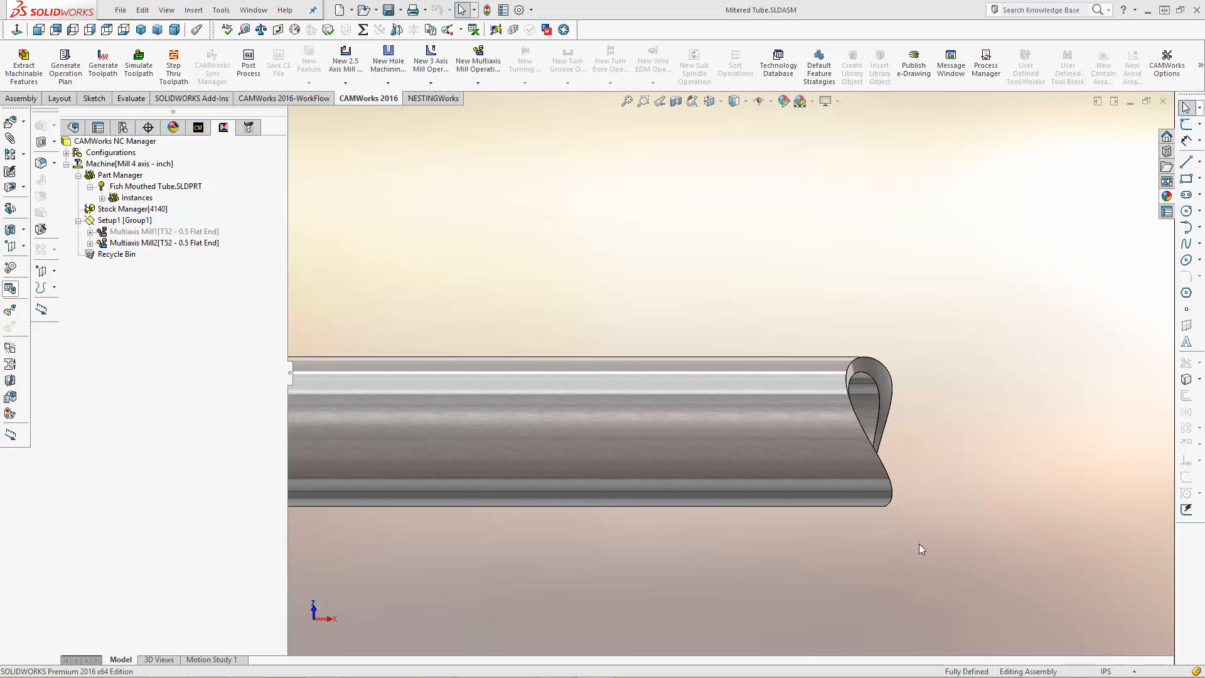
middle_click_drag(919, 544, 839, 528)
scroll(839, 528, "down", 2)
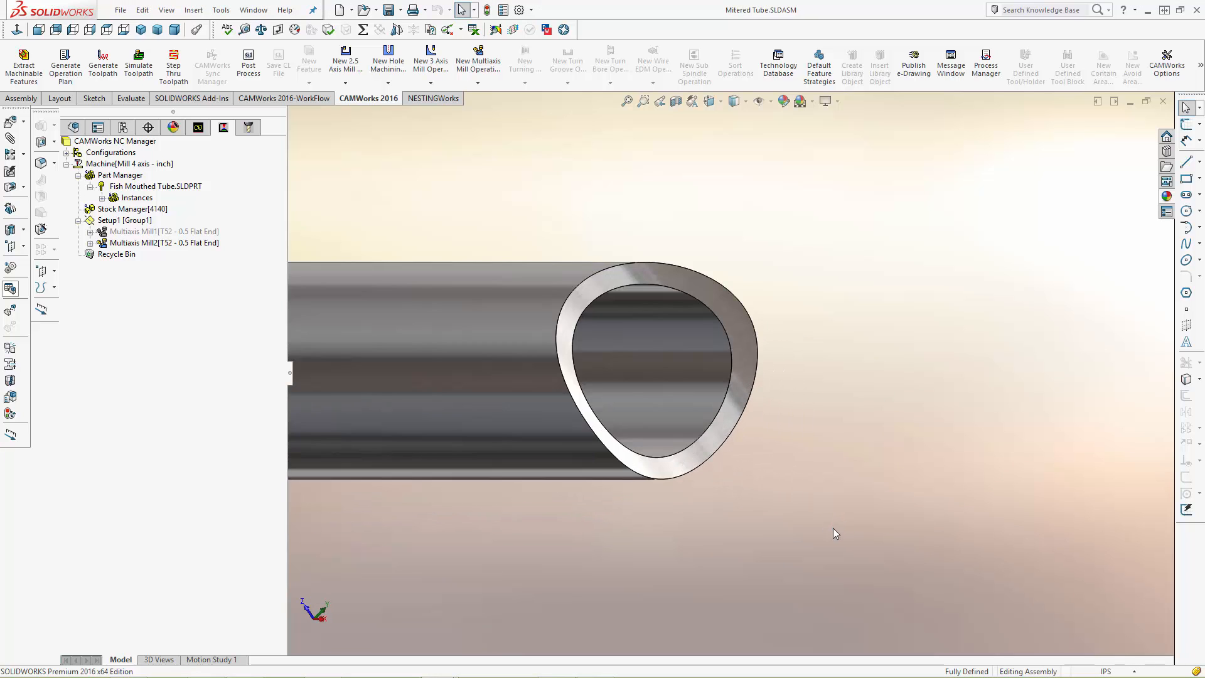
scroll(876, 387, "down", 2)
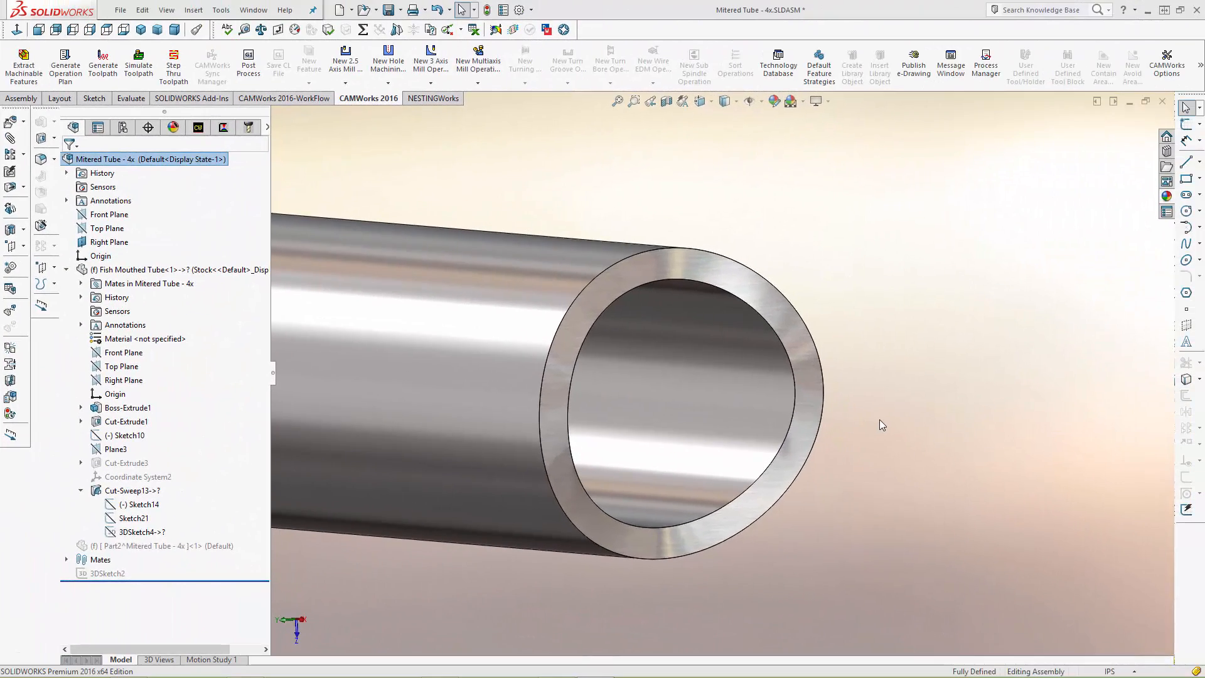
- In the Mitered Tube - 4x assembly, examine the sketches under Cut-Sweep13, including profile Sketch14 and path 3DSketch4
mouse_move(879, 419)
middle_mouse_down()
mouse_move(892, 423)
mouse_move(874, 412)
mouse_move(862, 421)
middle_mouse_up()
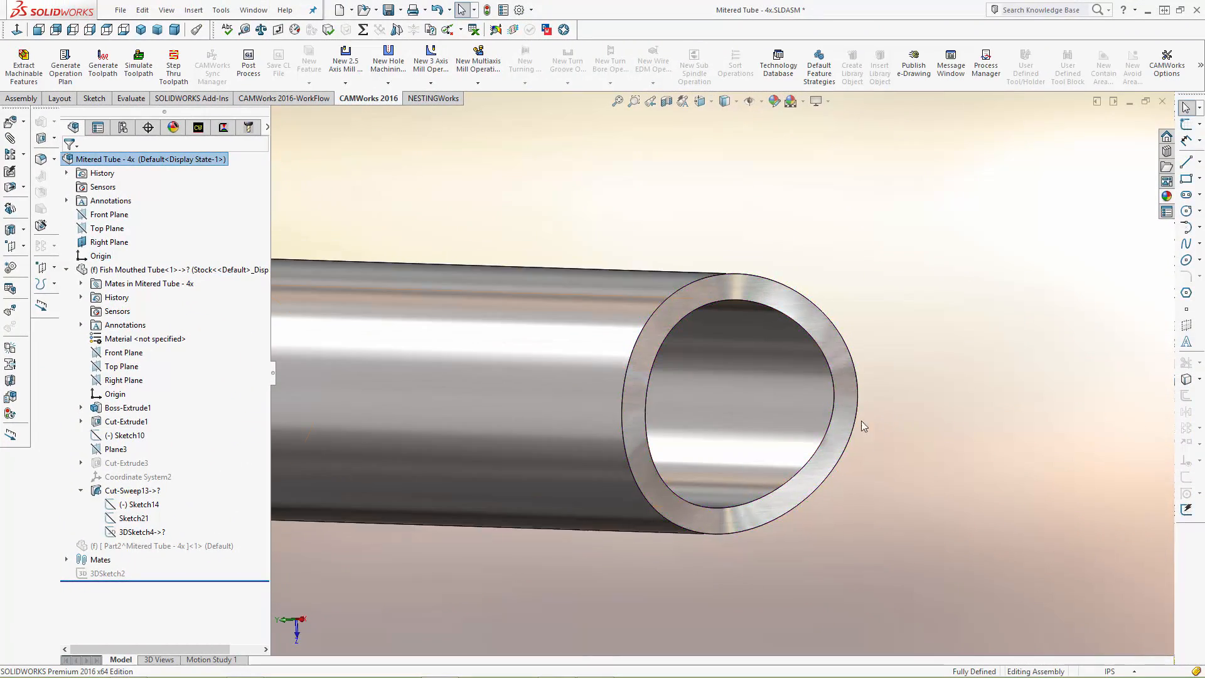
left_click(142, 521)
left_click(134, 532)
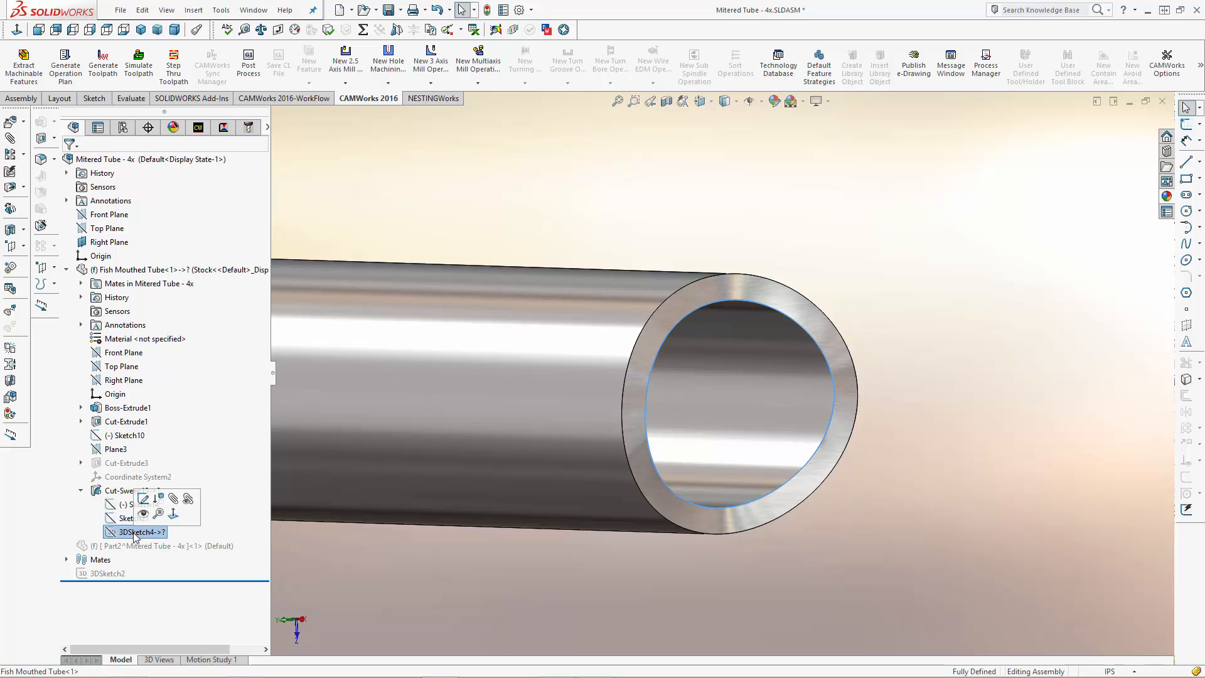
left_click(126, 505)
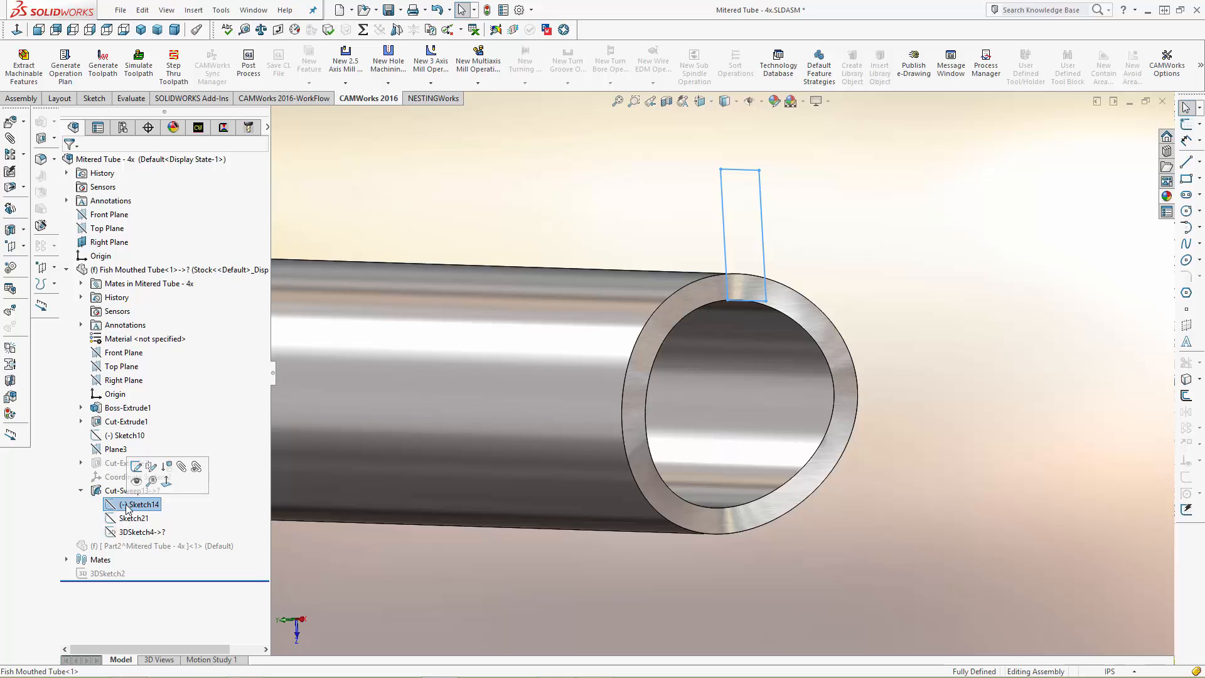
left_click(131, 533)
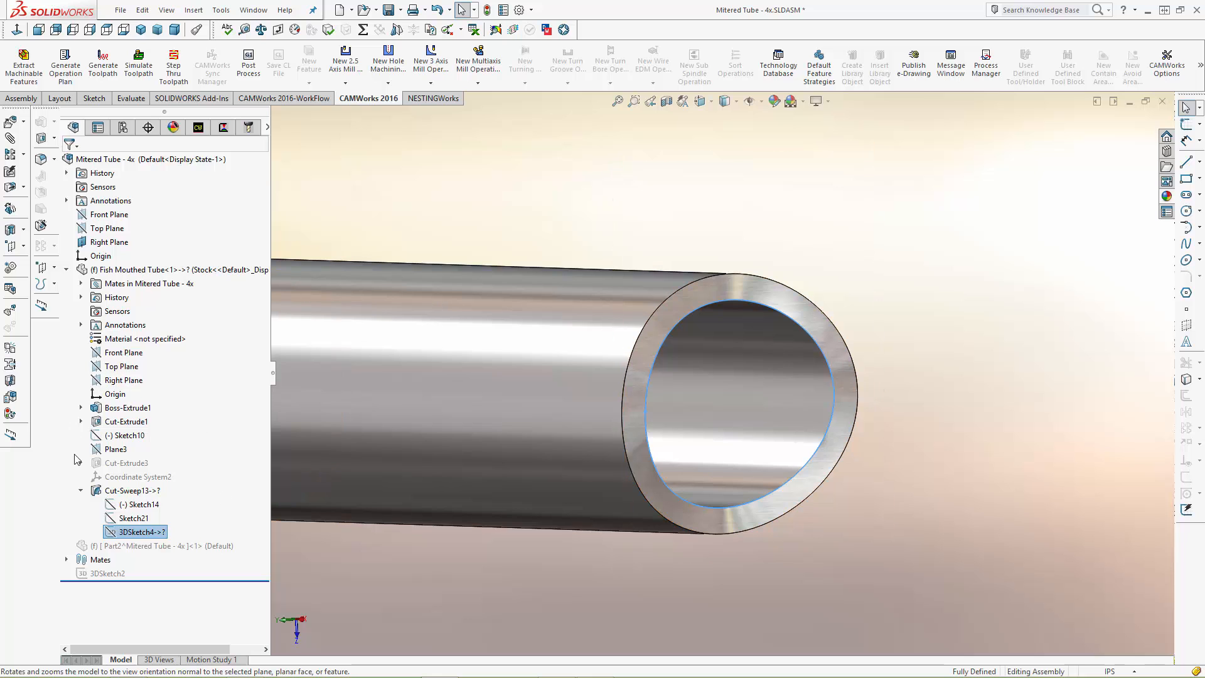
- Unsuppress the Part2 mating tube to view how it meets the notched tube, and suppress it again
right_click(119, 546)
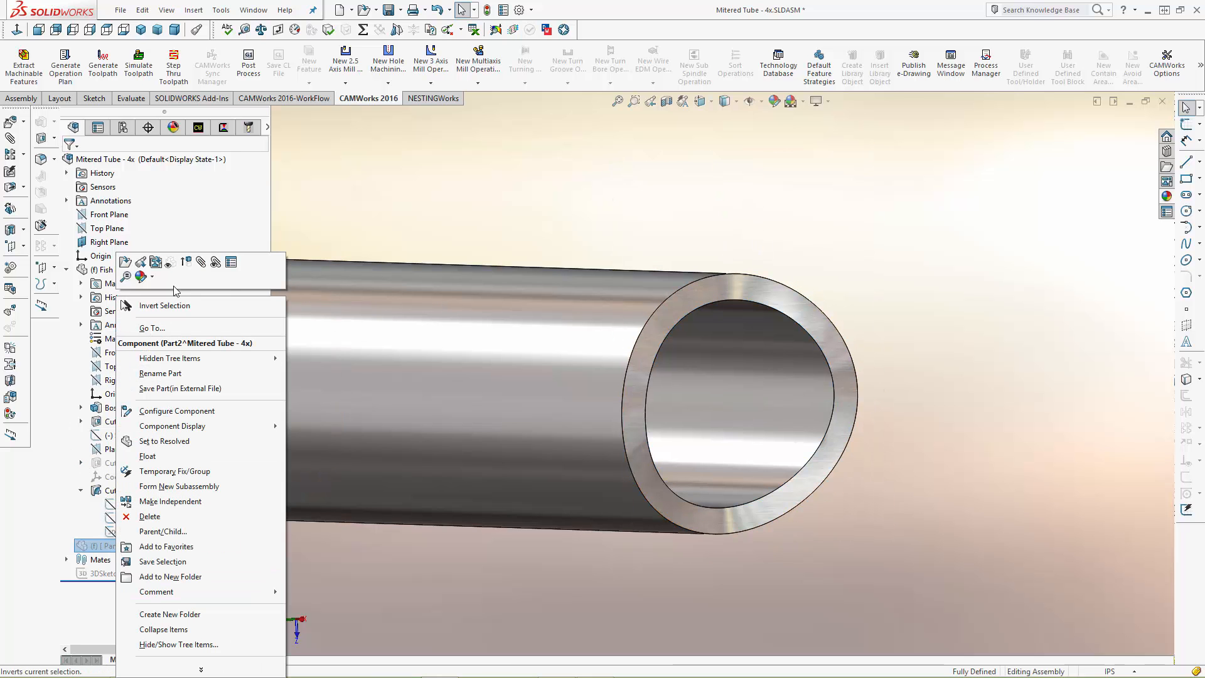
left_click(187, 261)
scroll(650, 401, "up", 2)
middle_click_drag(693, 410, 552, 358)
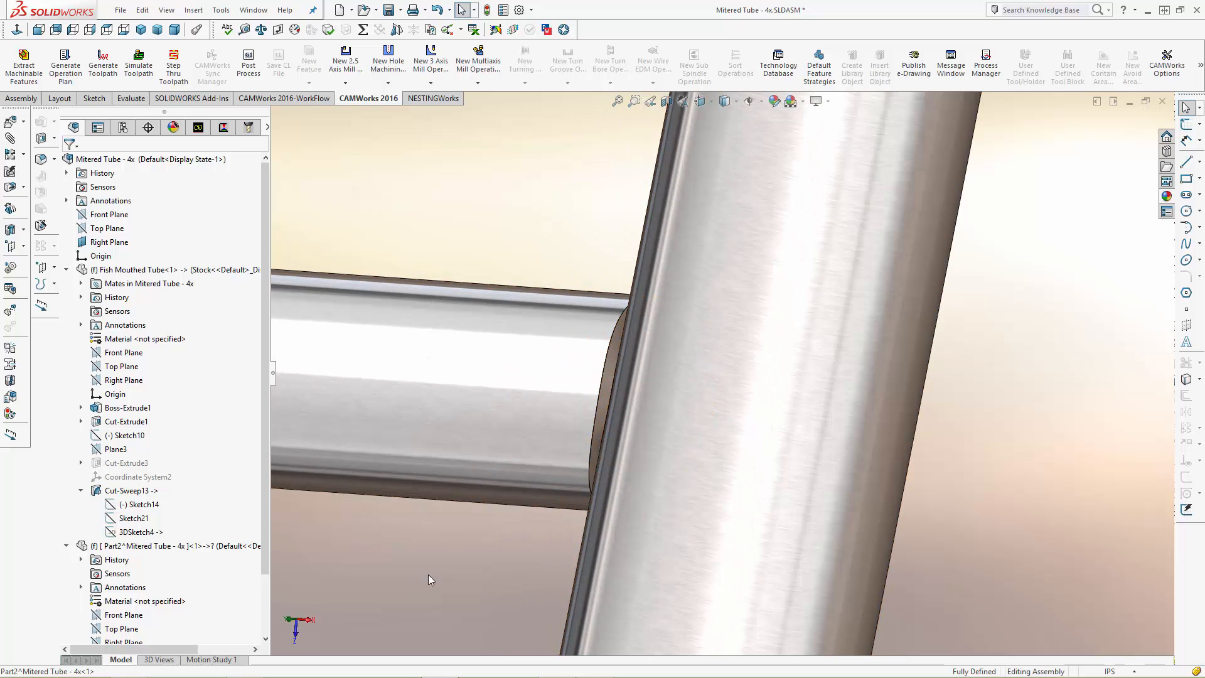
middle_click_drag(511, 559, 519, 565)
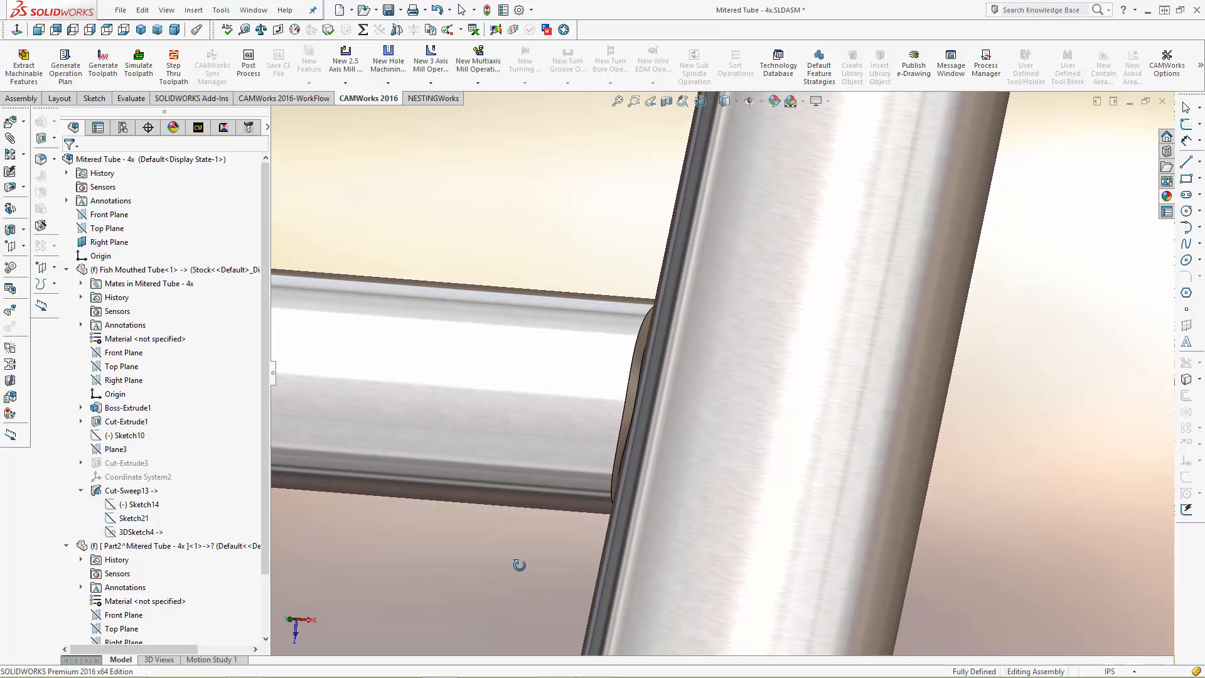
right_click(801, 409)
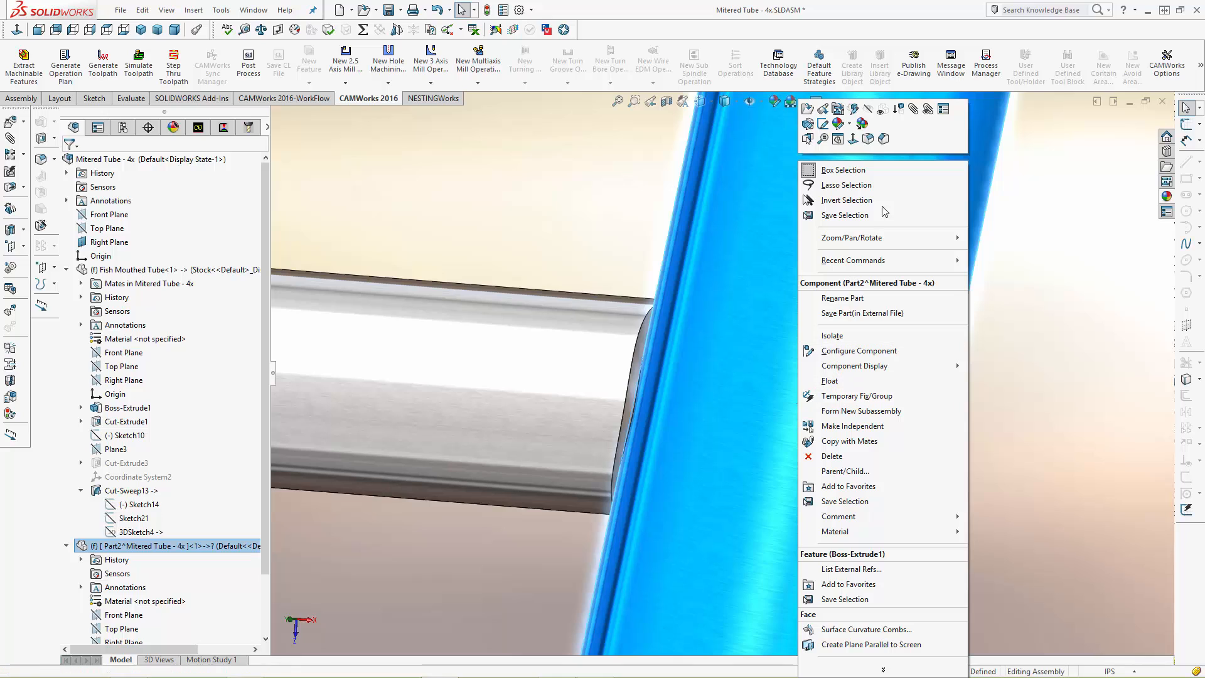
left_click(898, 111)
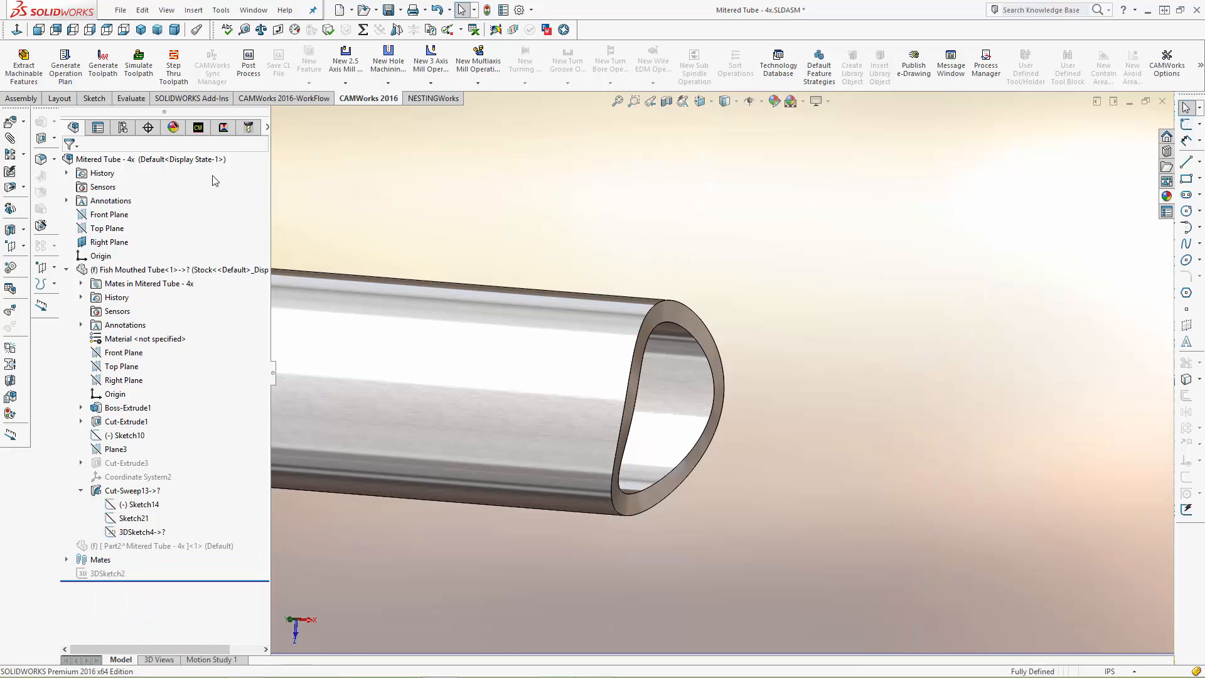
- Simulate the Multiaxis Mill9 toolpath to the end on the tube stock
left_click(223, 127)
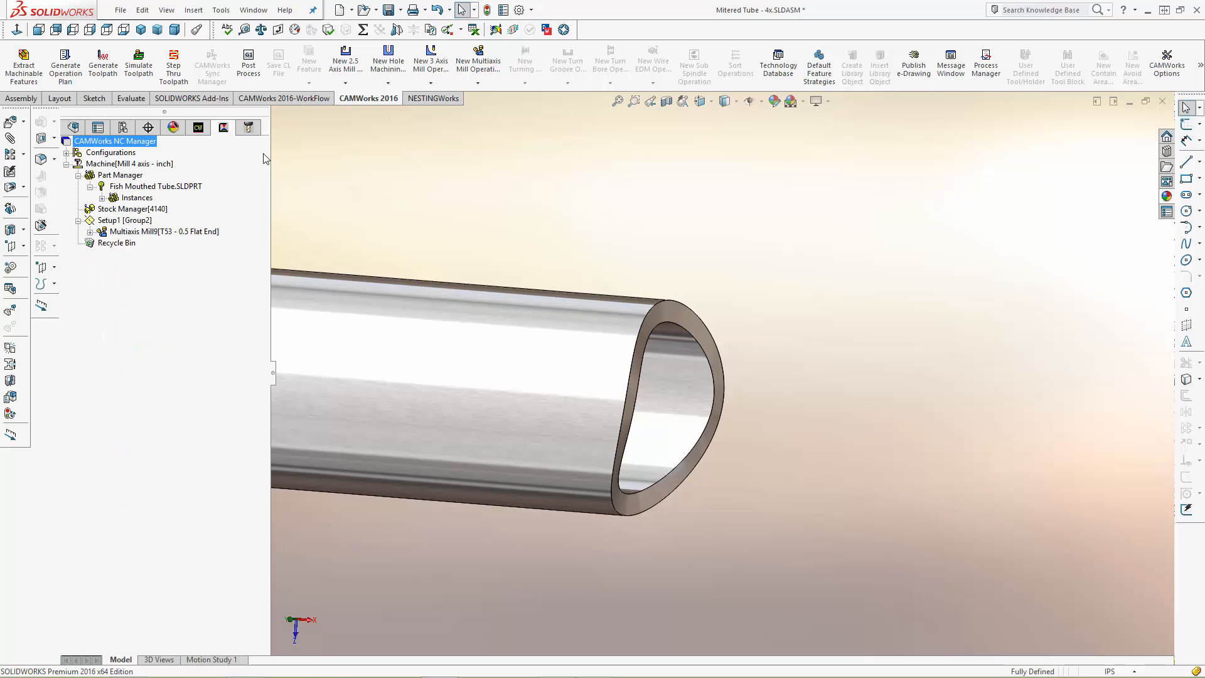
left_click(142, 79)
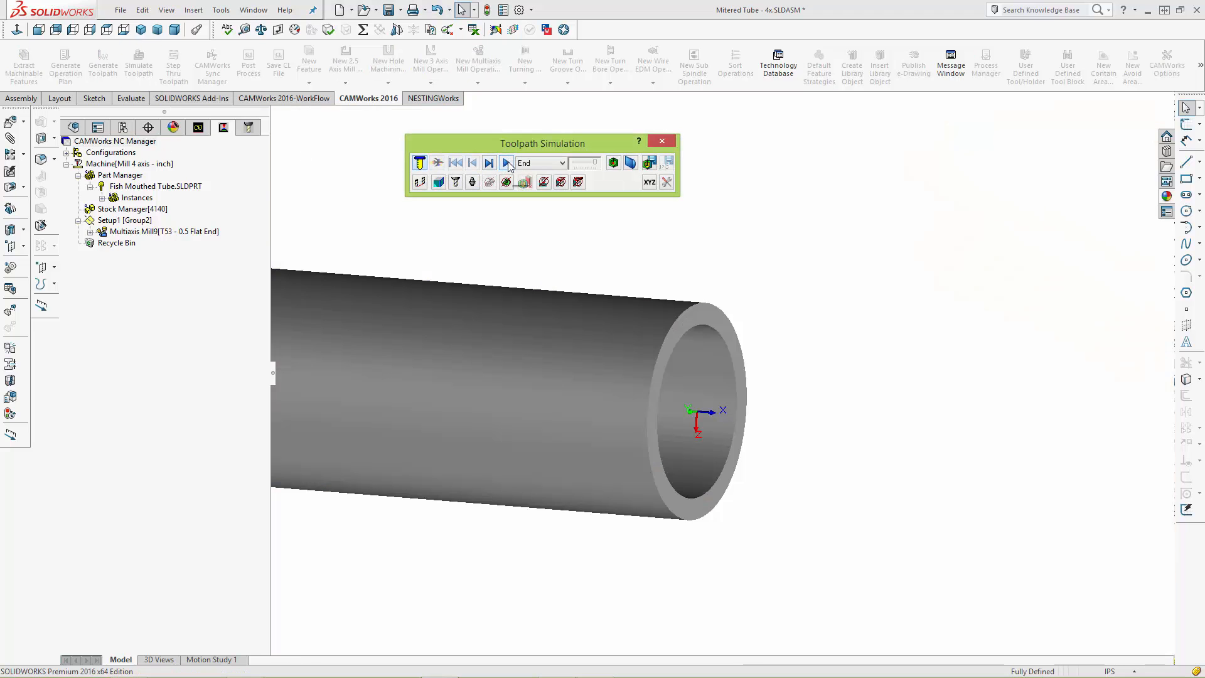
left_click(507, 163)
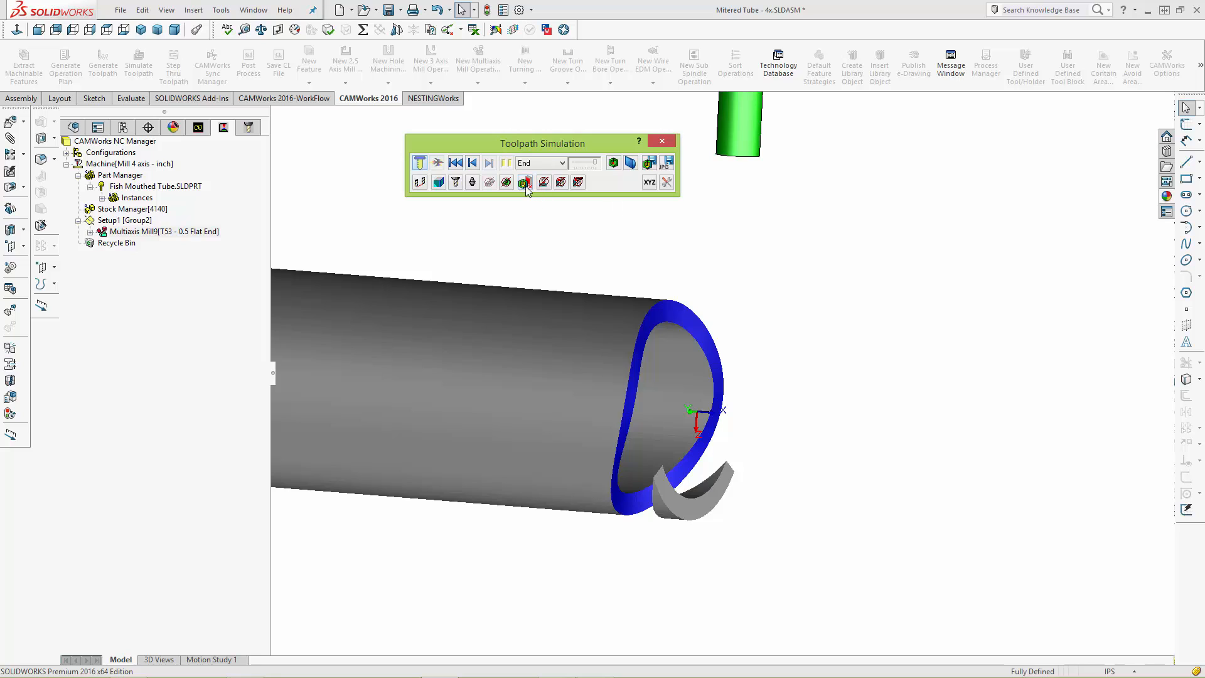
- Remove the loose cut-off chunk left by the Multiaxis Mill9 simulation and compare the machined stock with the design part
left_click(525, 182)
left_click(695, 506)
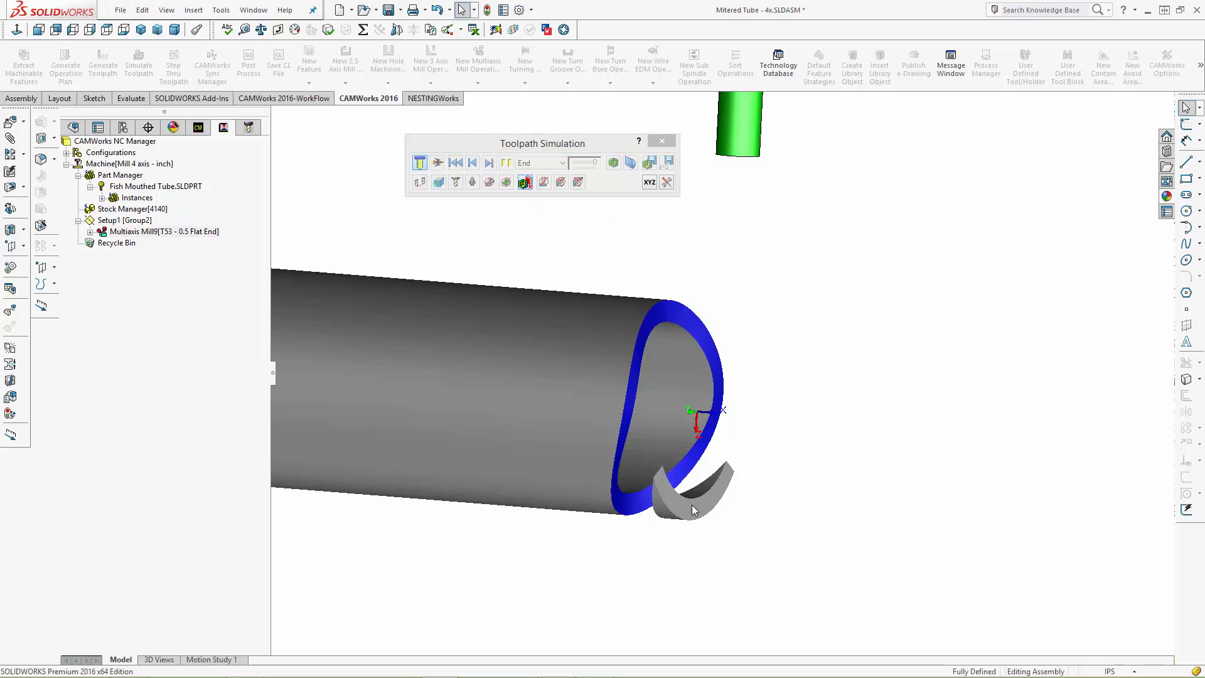
mouse_move(586, 221)
middle_mouse_down()
mouse_move(568, 224)
mouse_move(593, 232)
middle_mouse_up()
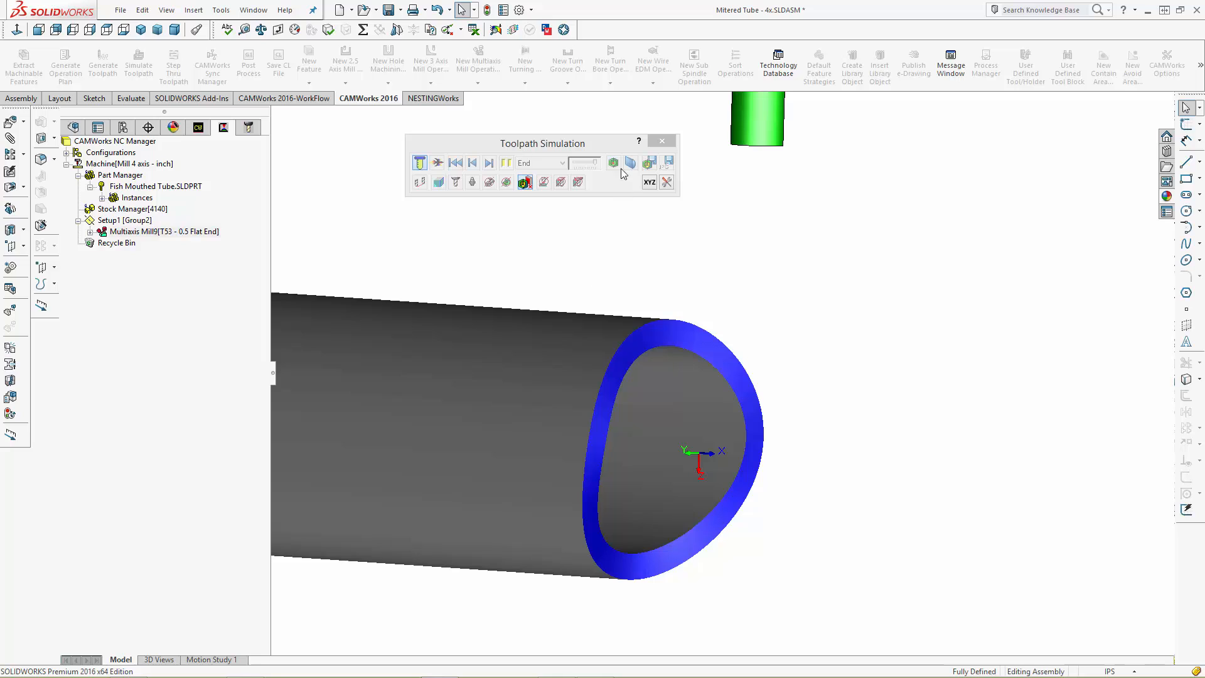
left_click(526, 182)
left_click(612, 163)
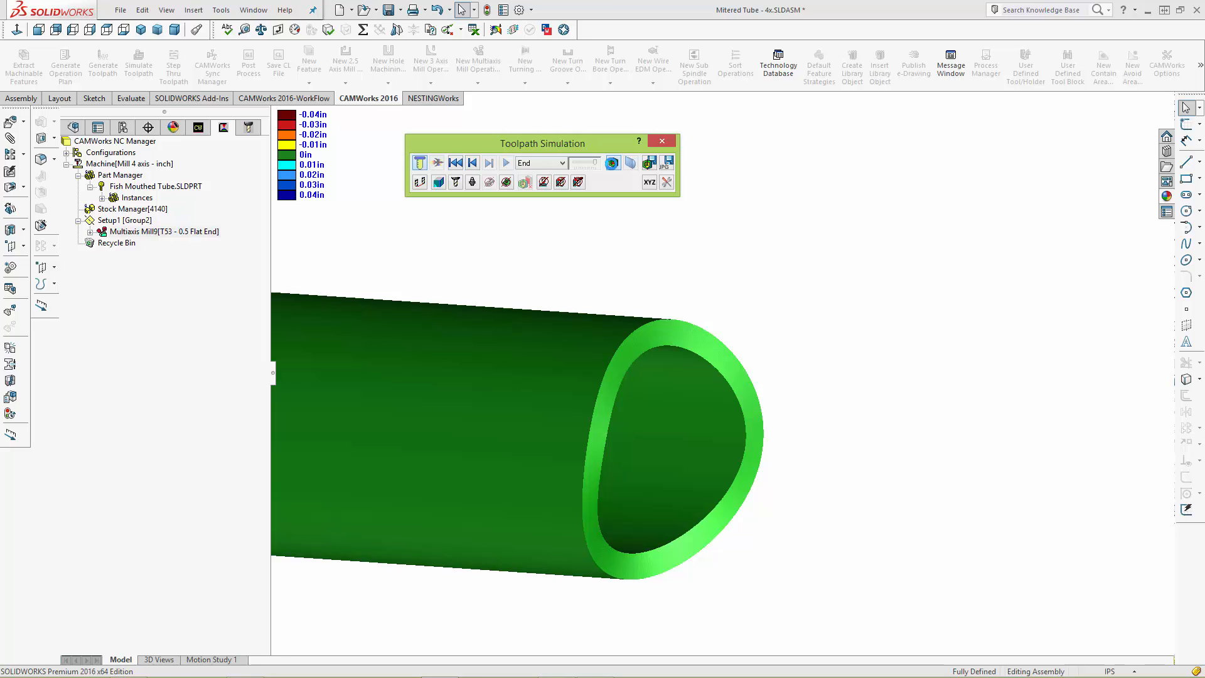
left_click(662, 141)
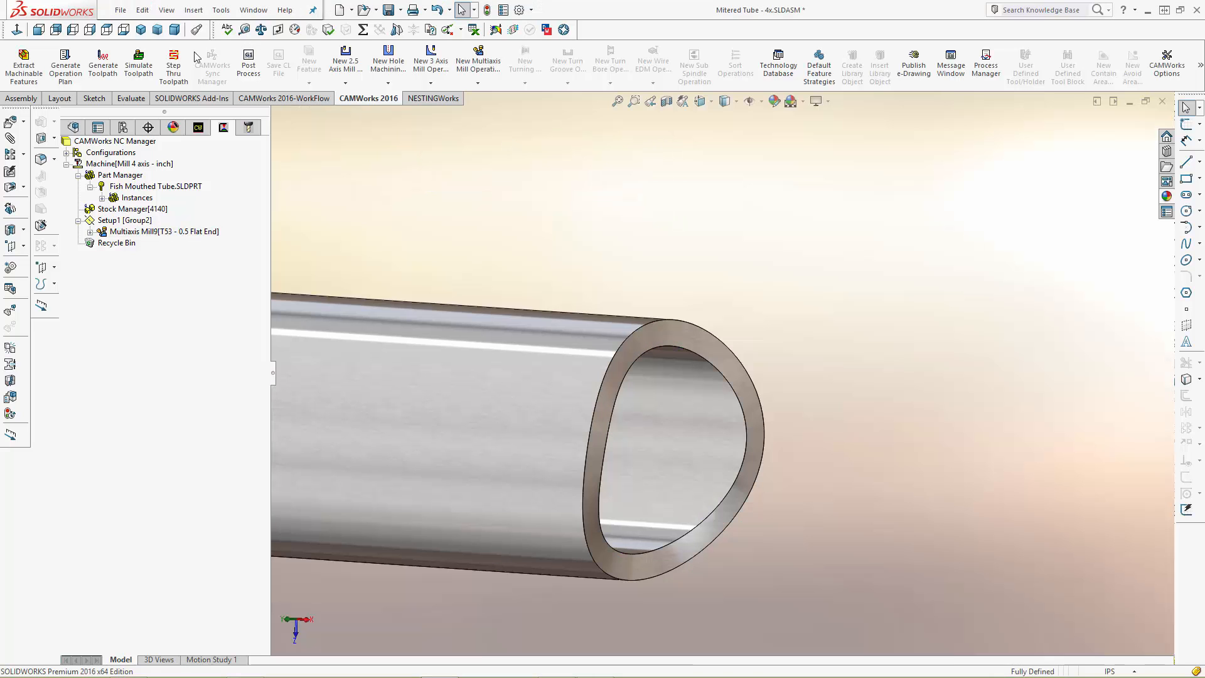
- Simulate Multiaxis Mill9 again from the top view, close the simulation, and examine the notched end of the design part
left_click(106, 29)
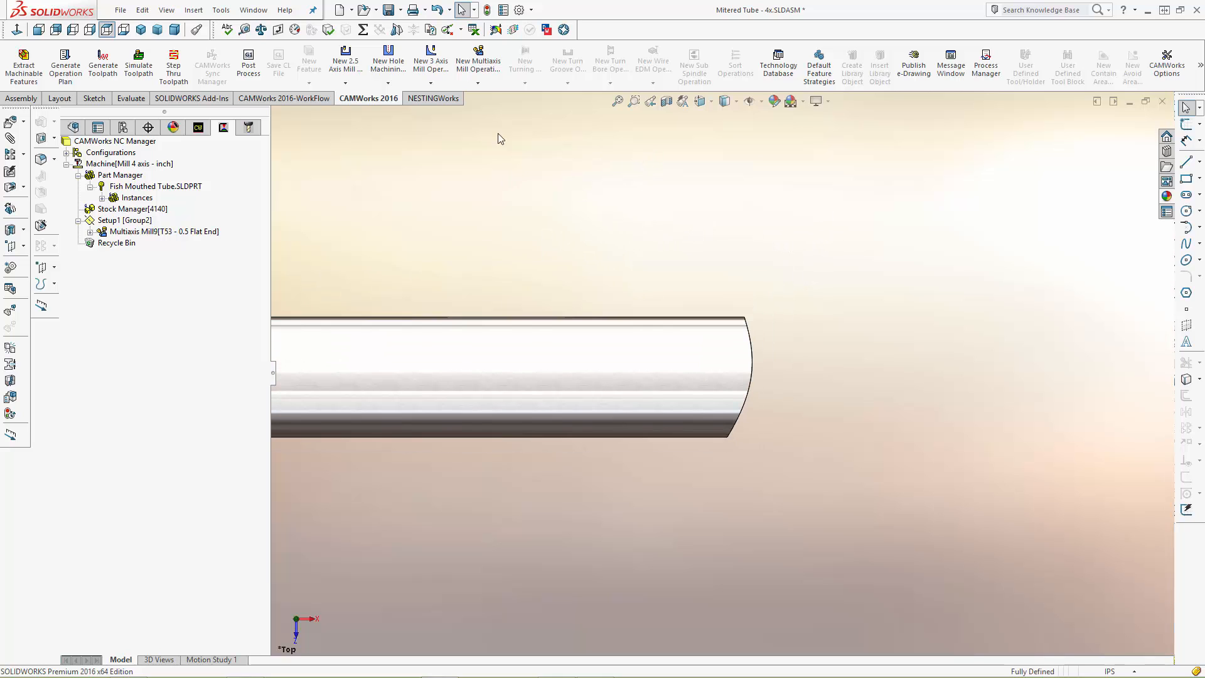
left_click(139, 63)
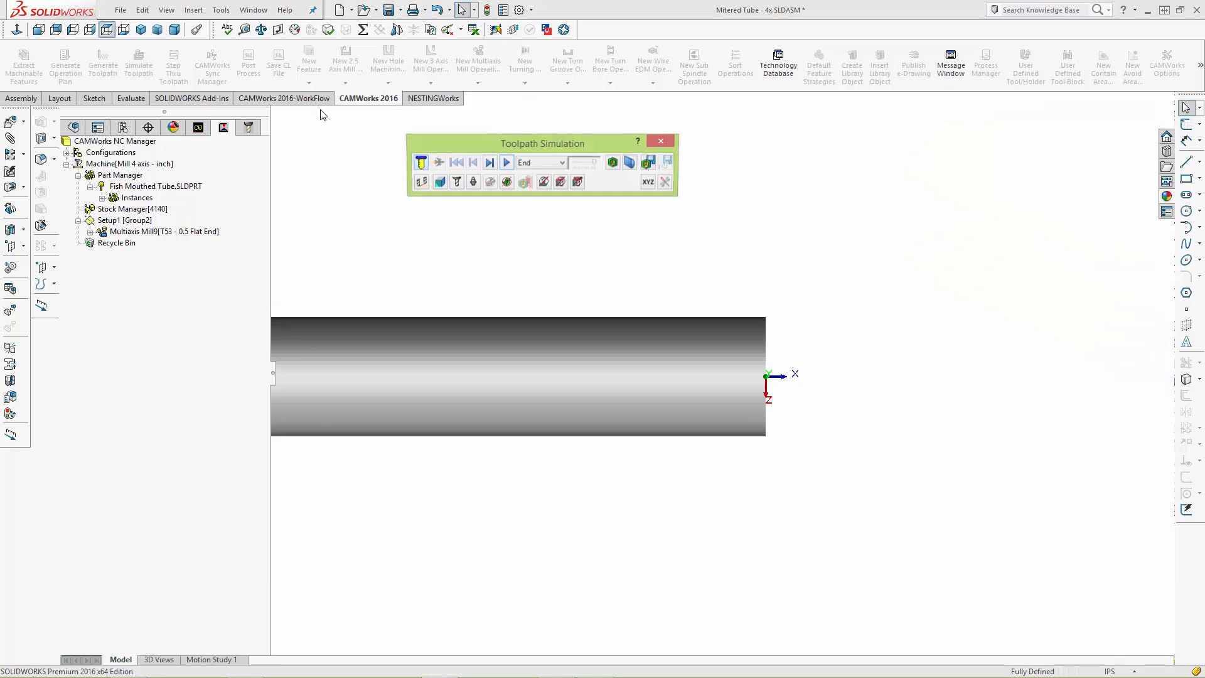
left_click(506, 164)
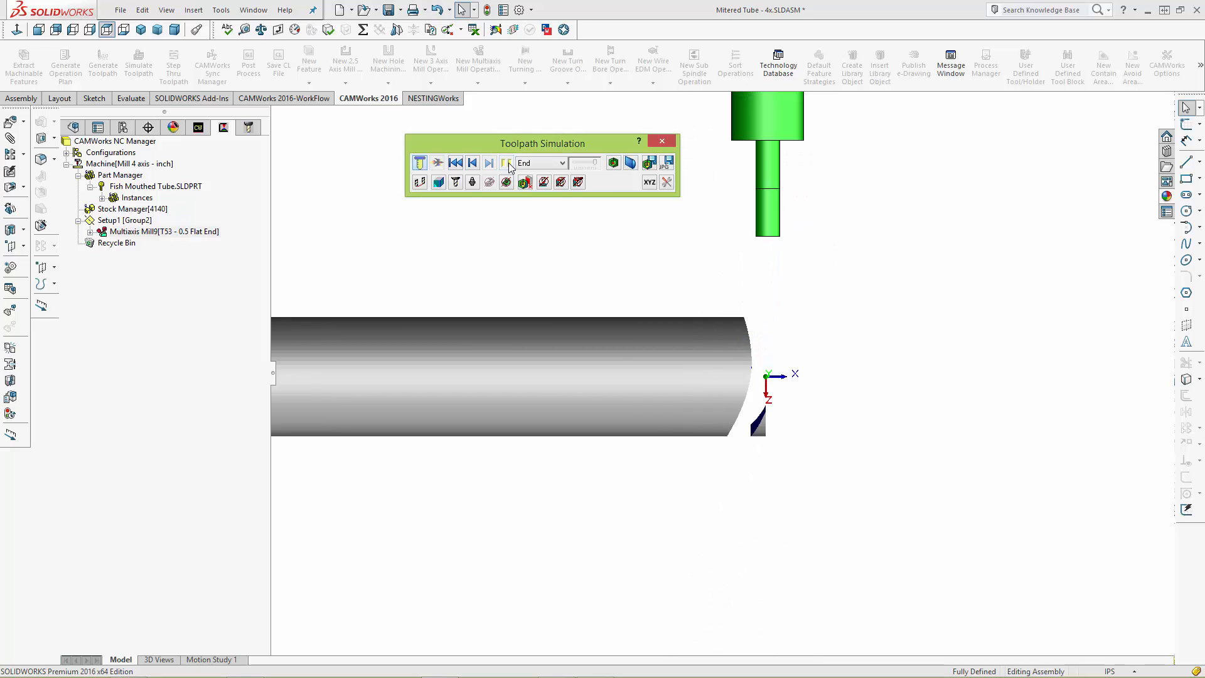
left_click(662, 141)
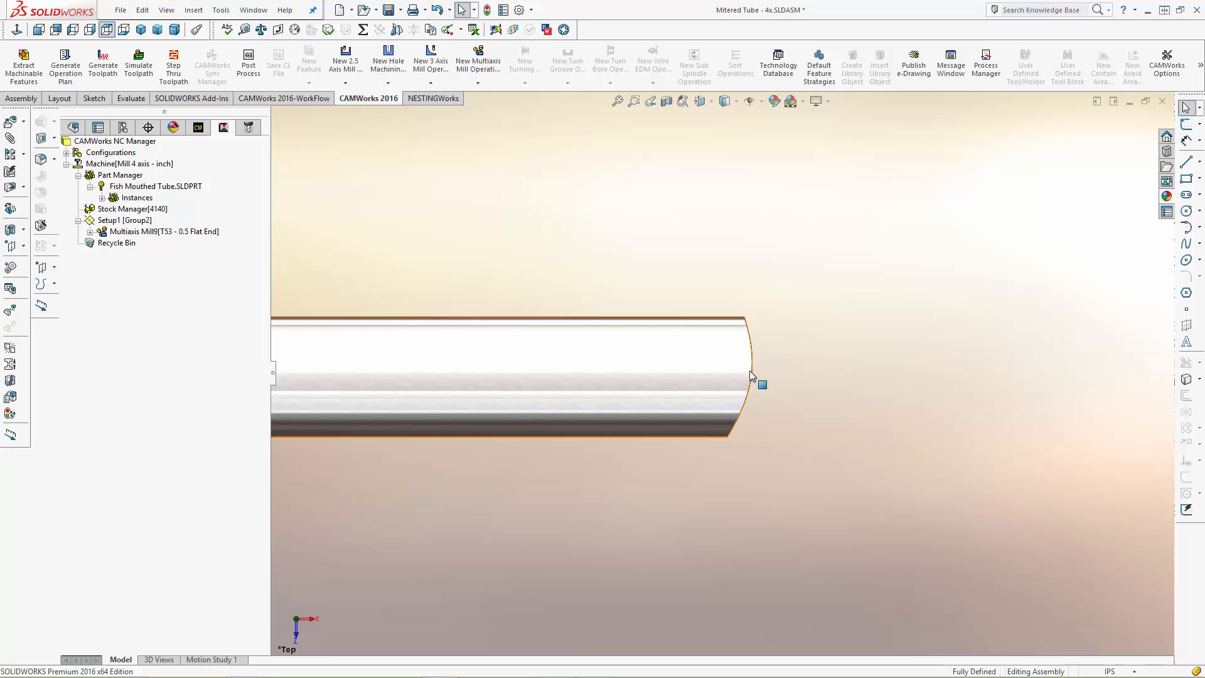
middle_click_drag(749, 370, 906, 334)
scroll(906, 335, "down", 1)
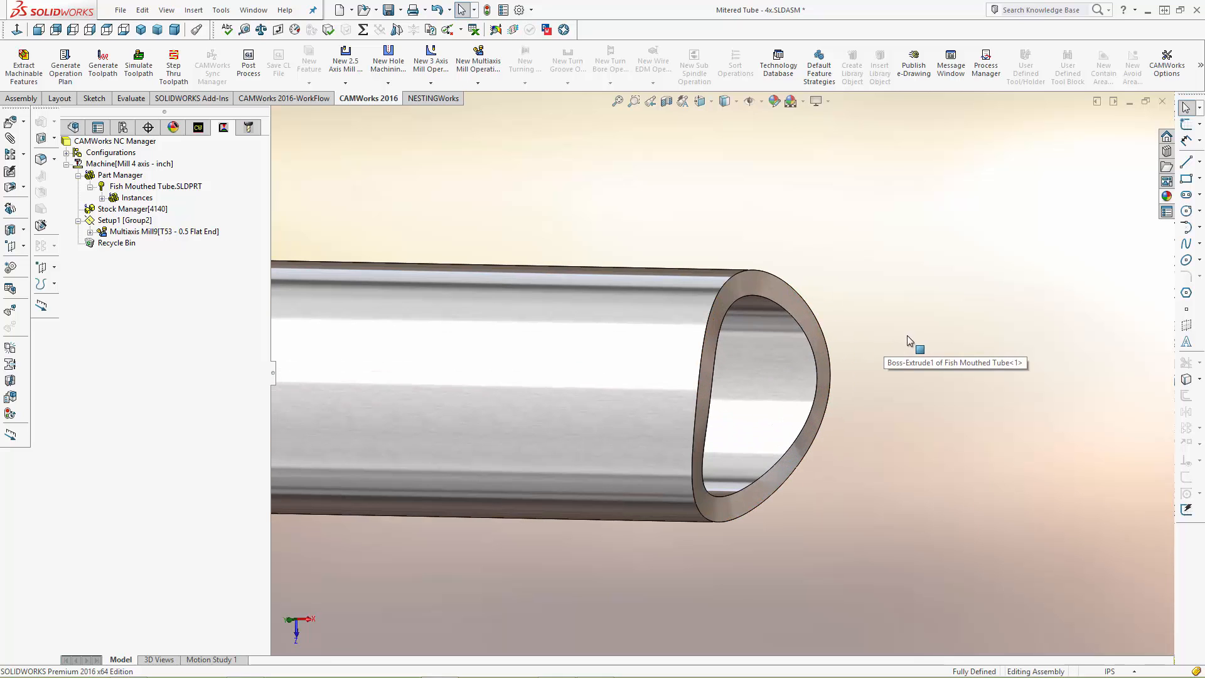
scroll(891, 344, "down", 2)
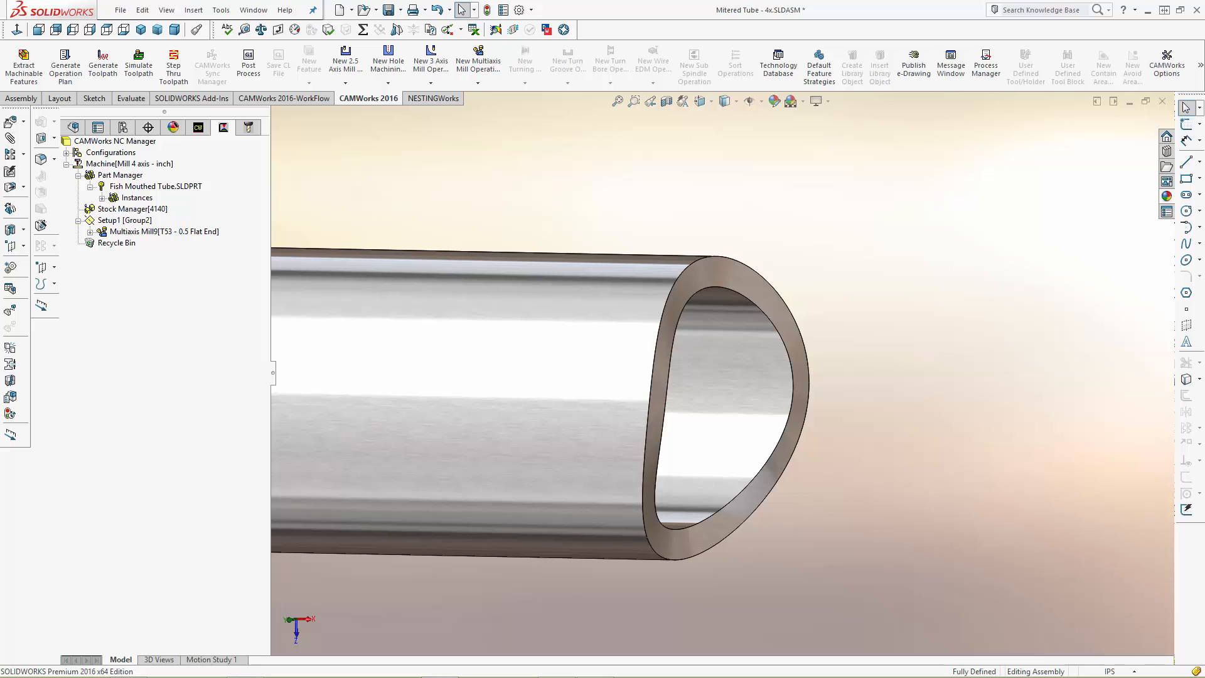